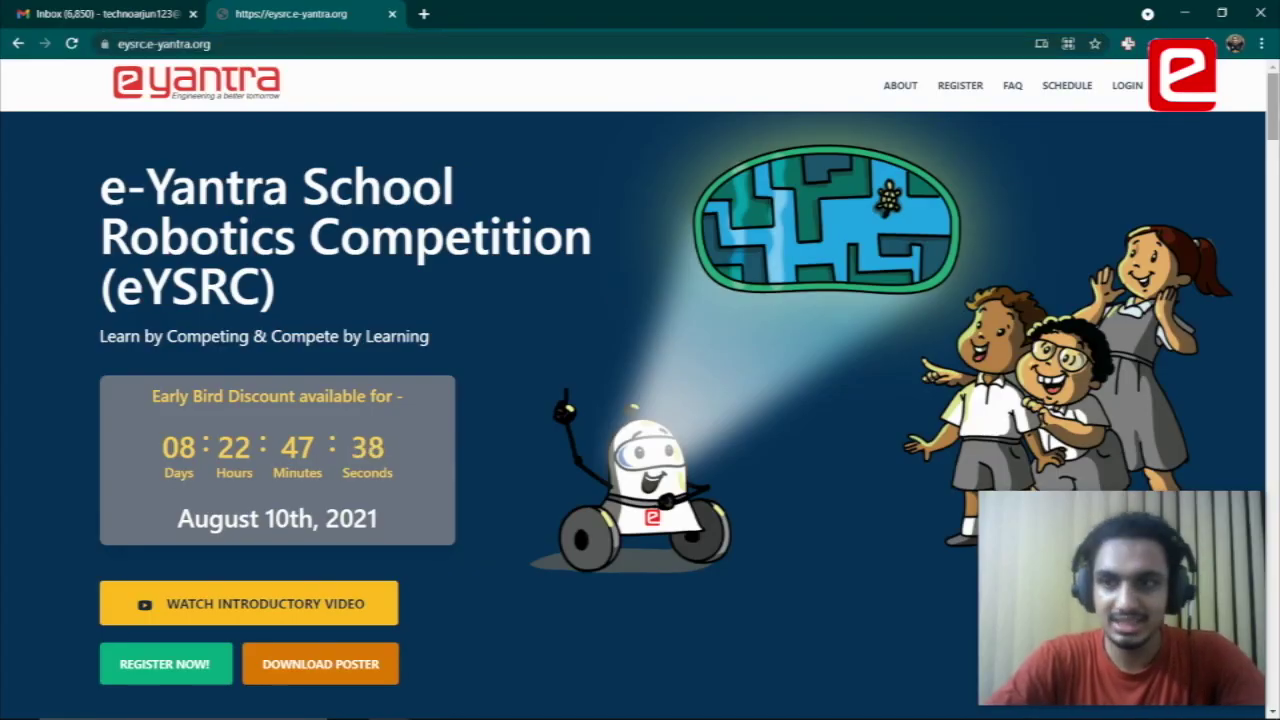
Browse the eYSRC competition page and glance at the registration process presentation
mouse_move(1273, 100)
mouse_down()
mouse_move(1276, 308)
mouse_move(1276, 96)
mouse_up()
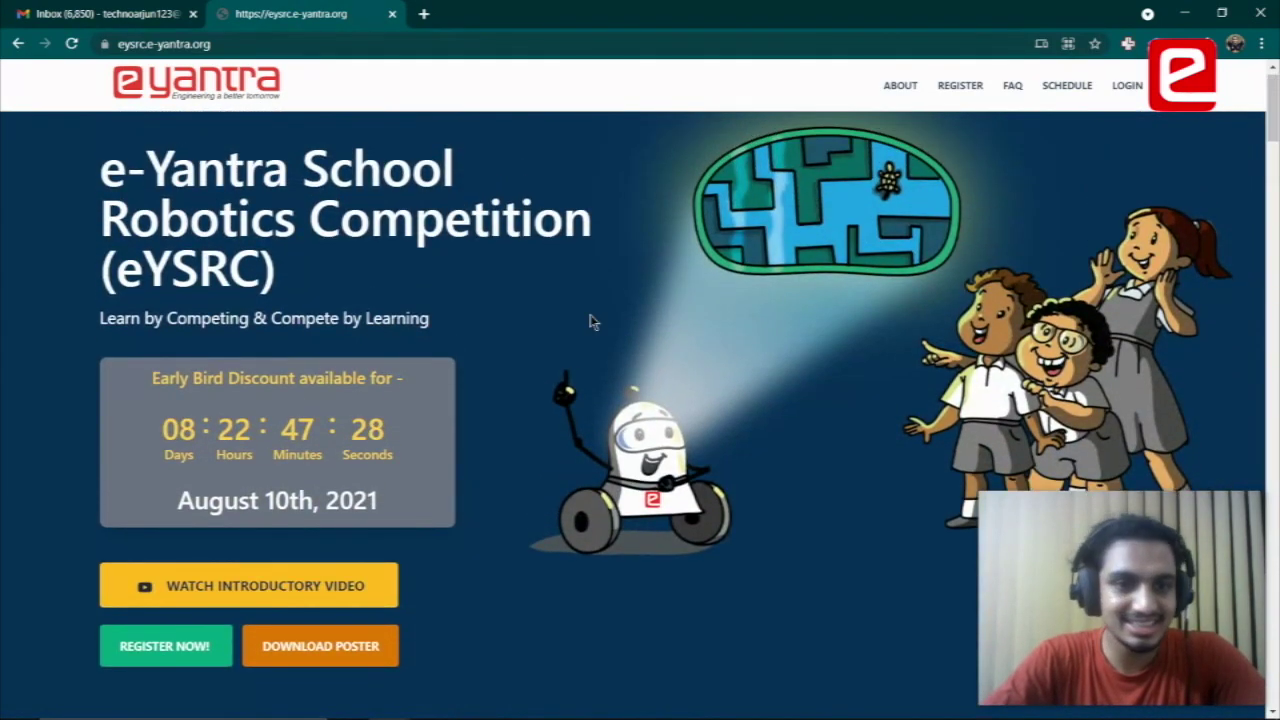
drag(419, 318, 101, 317)
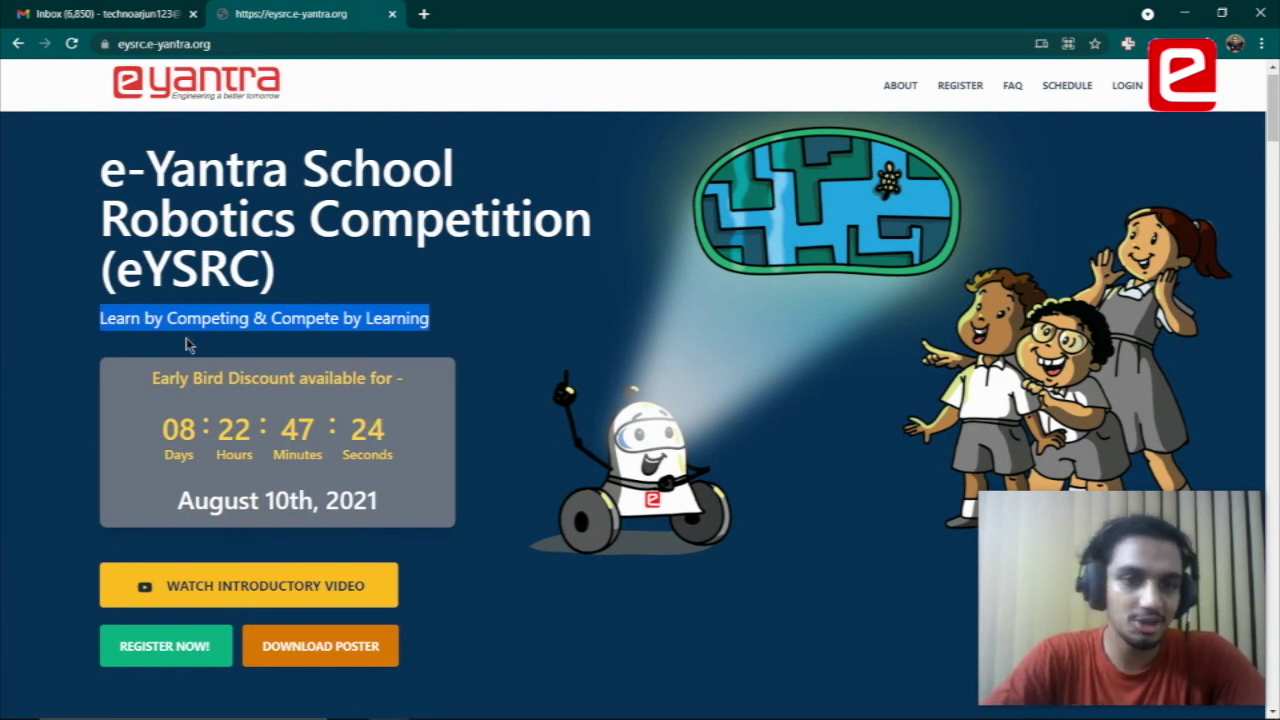
click(443, 310)
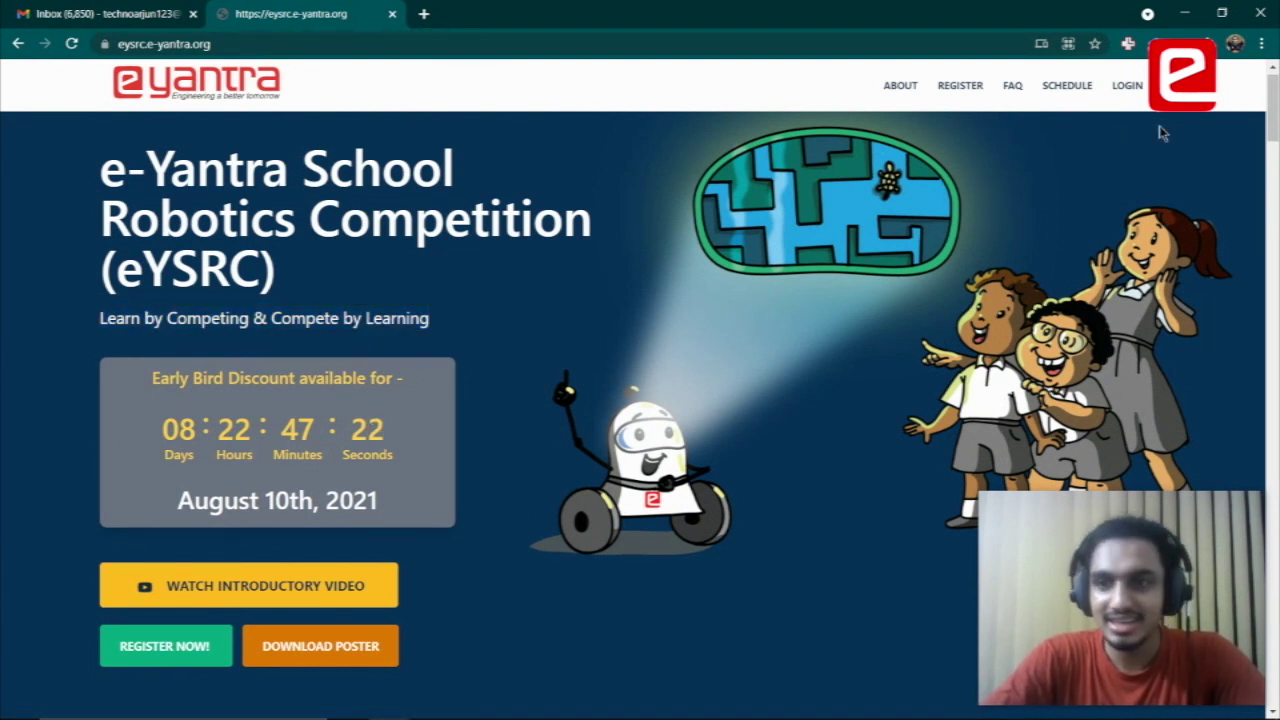
scroll(1272, 110, down, 7)
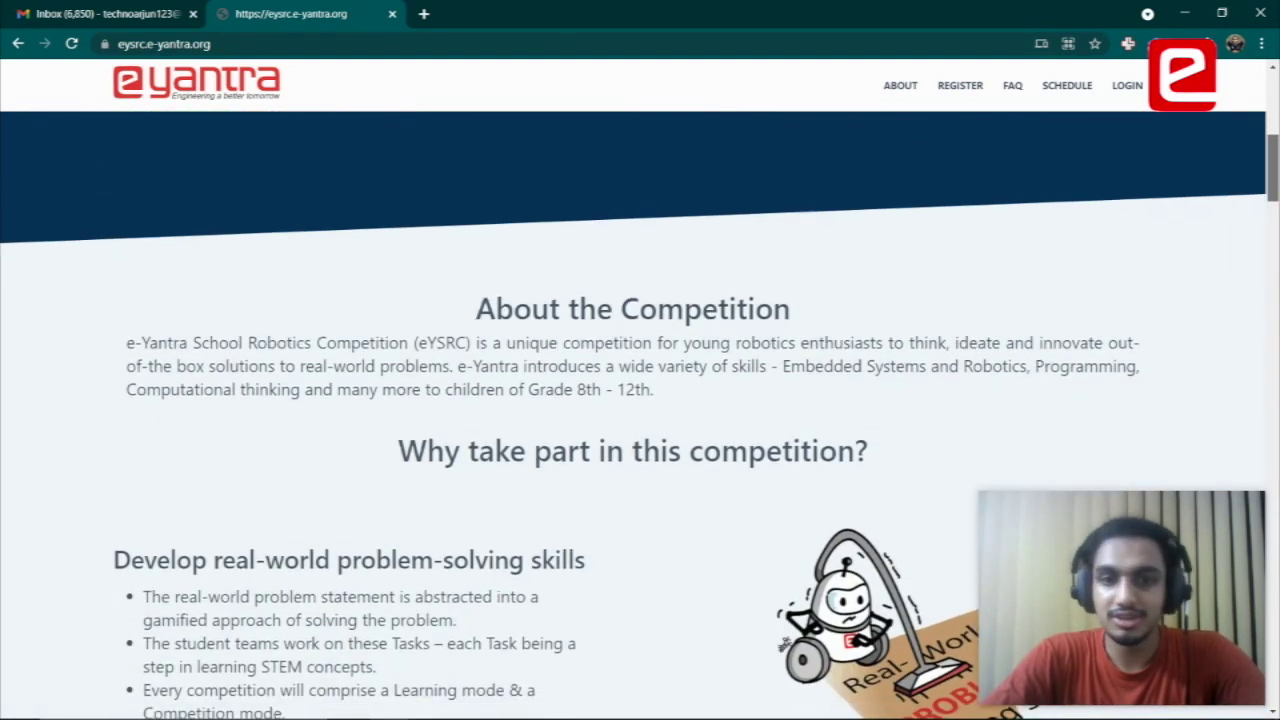
drag(1274, 177, 1259, 490)
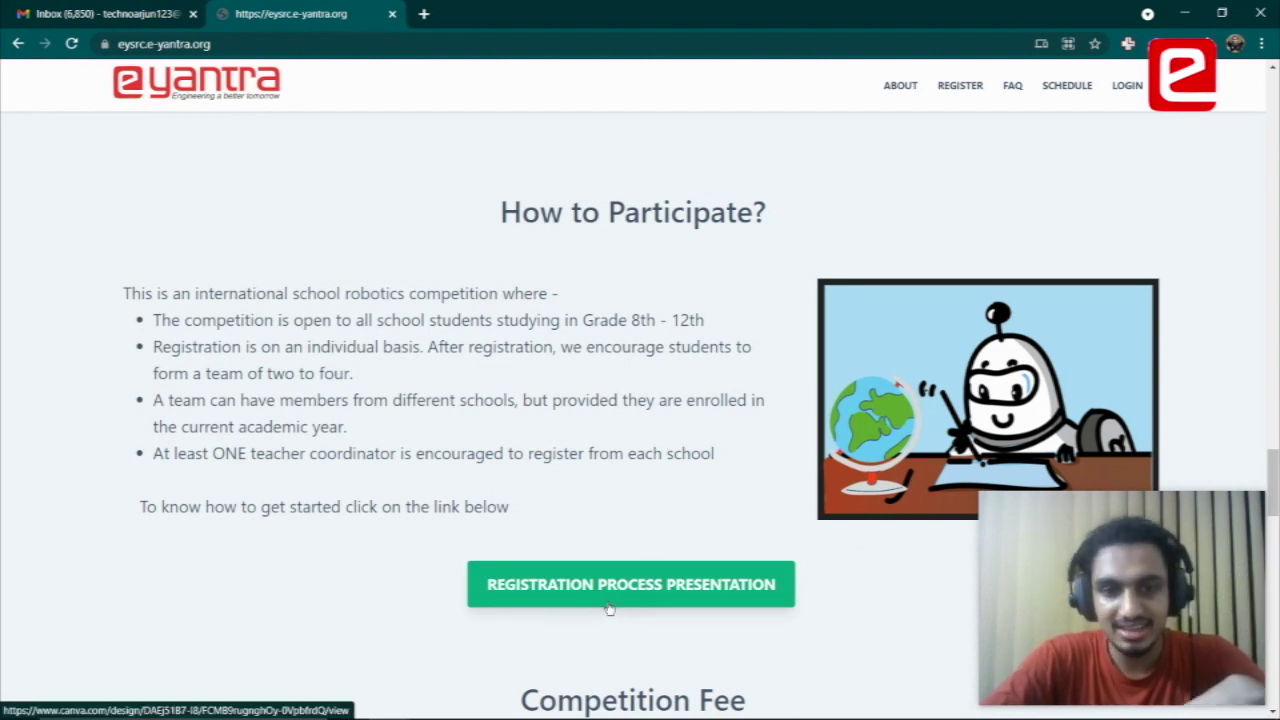
click(707, 593)
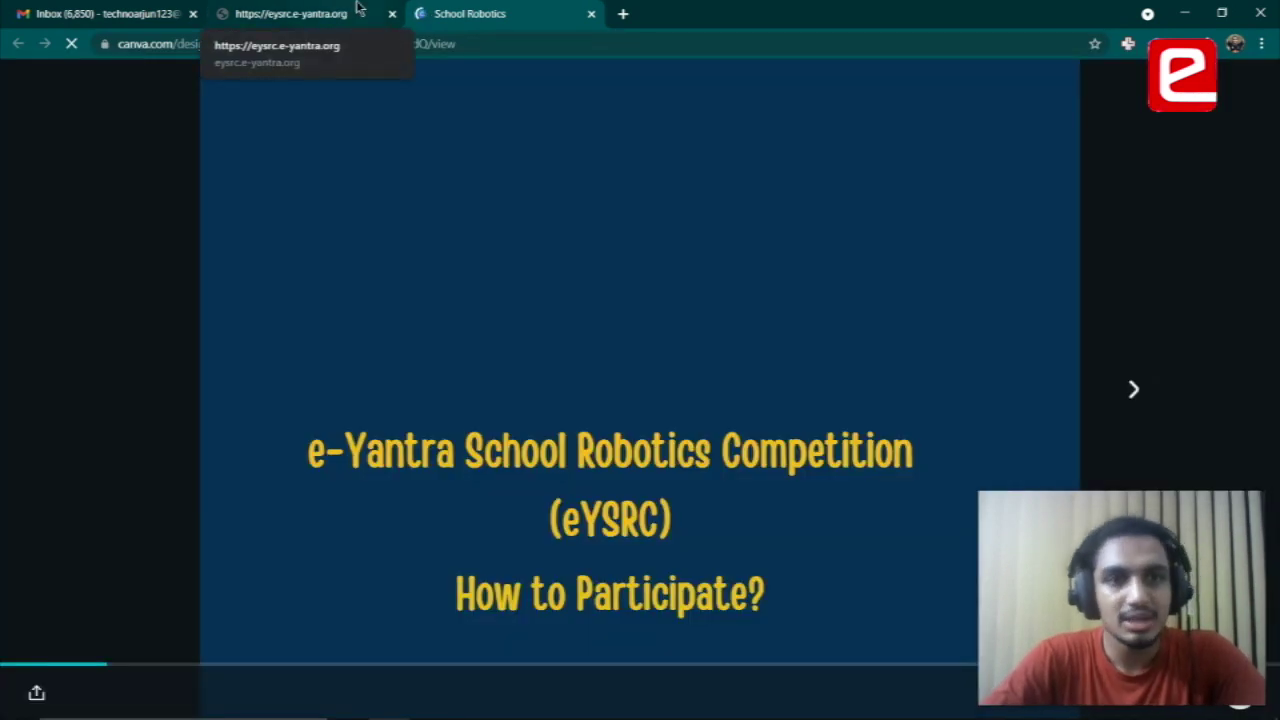
click(358, 8)
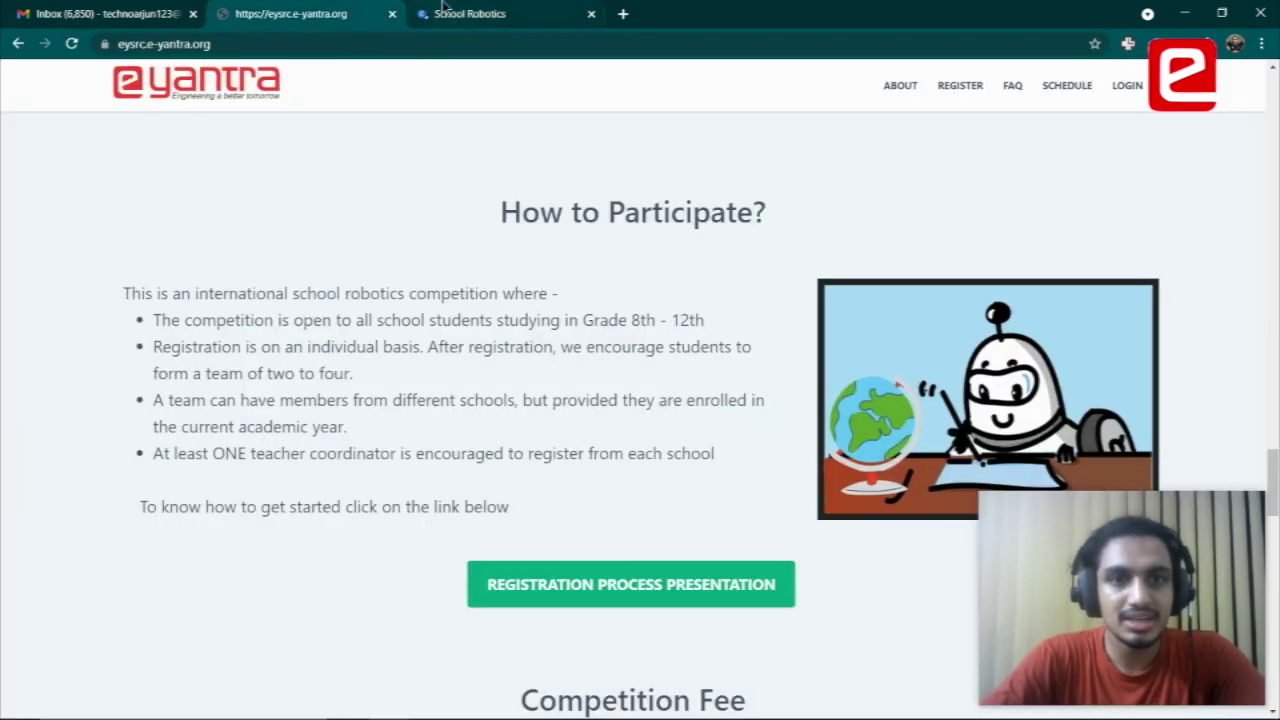
click(511, 13)
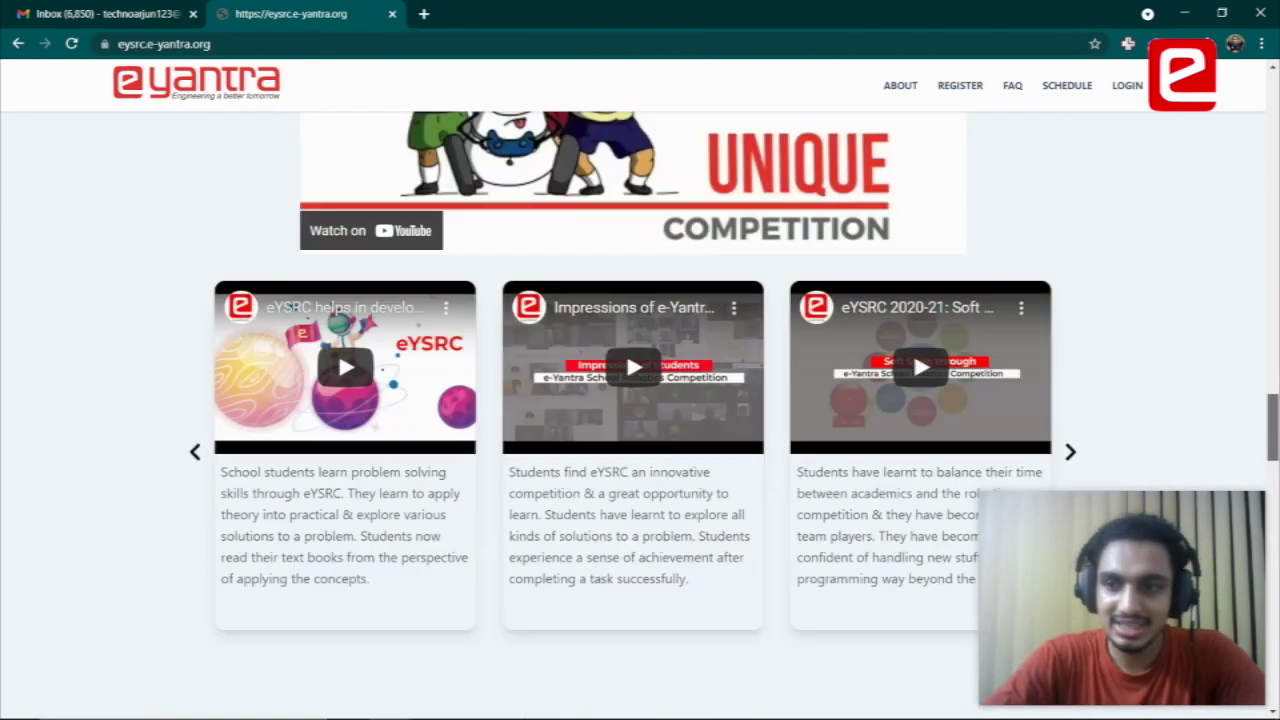
drag(1272, 480, 1264, 117)
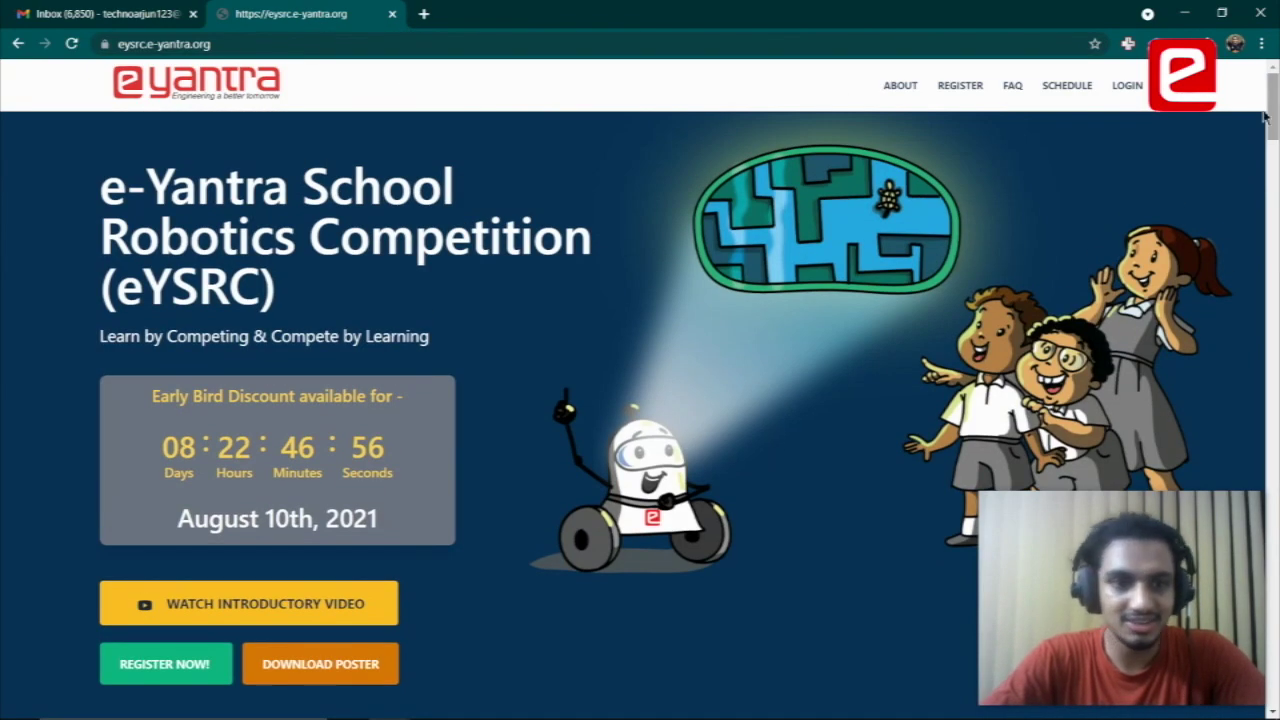
On the sign-up page, autofill name, e-mail and username, and correct the last name
click(957, 88)
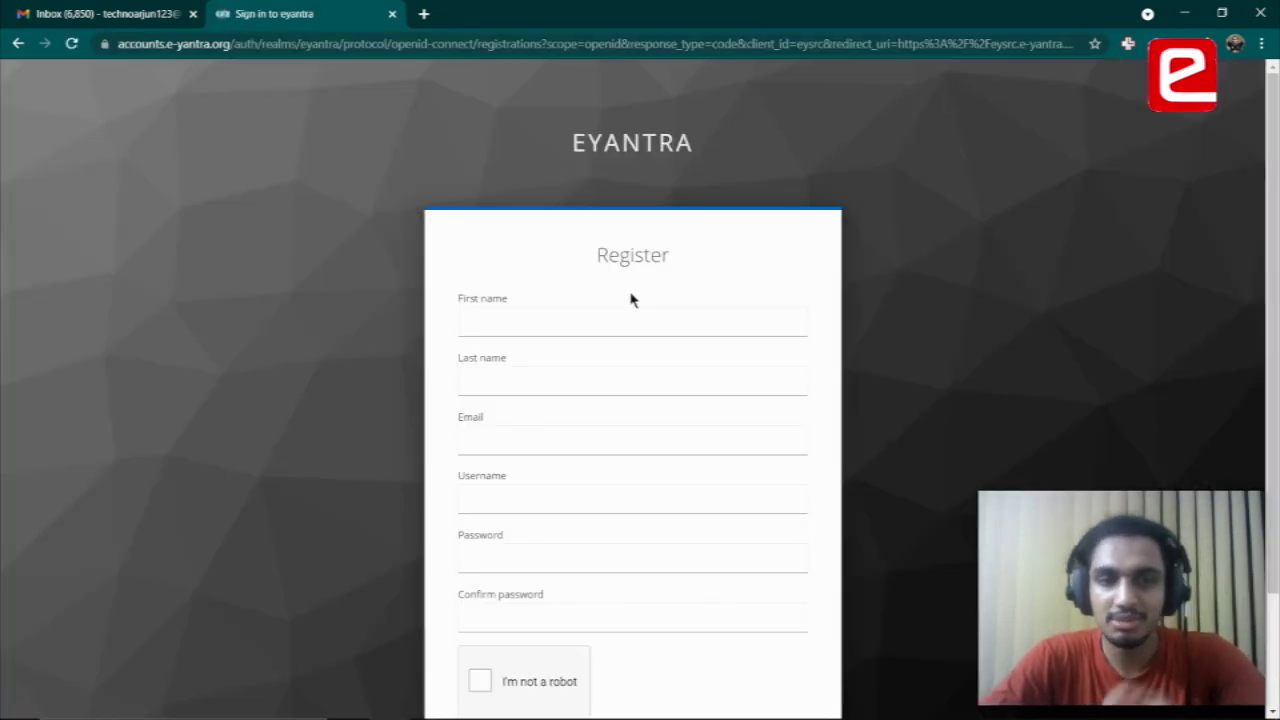
click(591, 326)
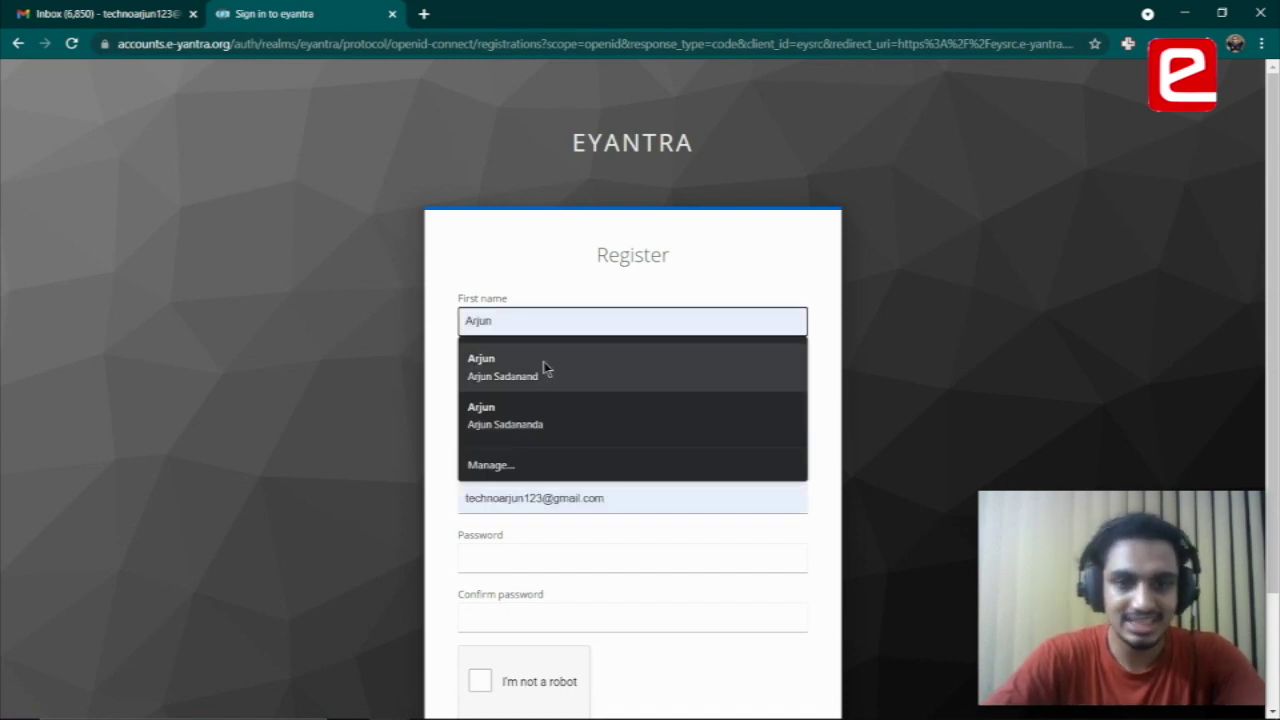
click(546, 369)
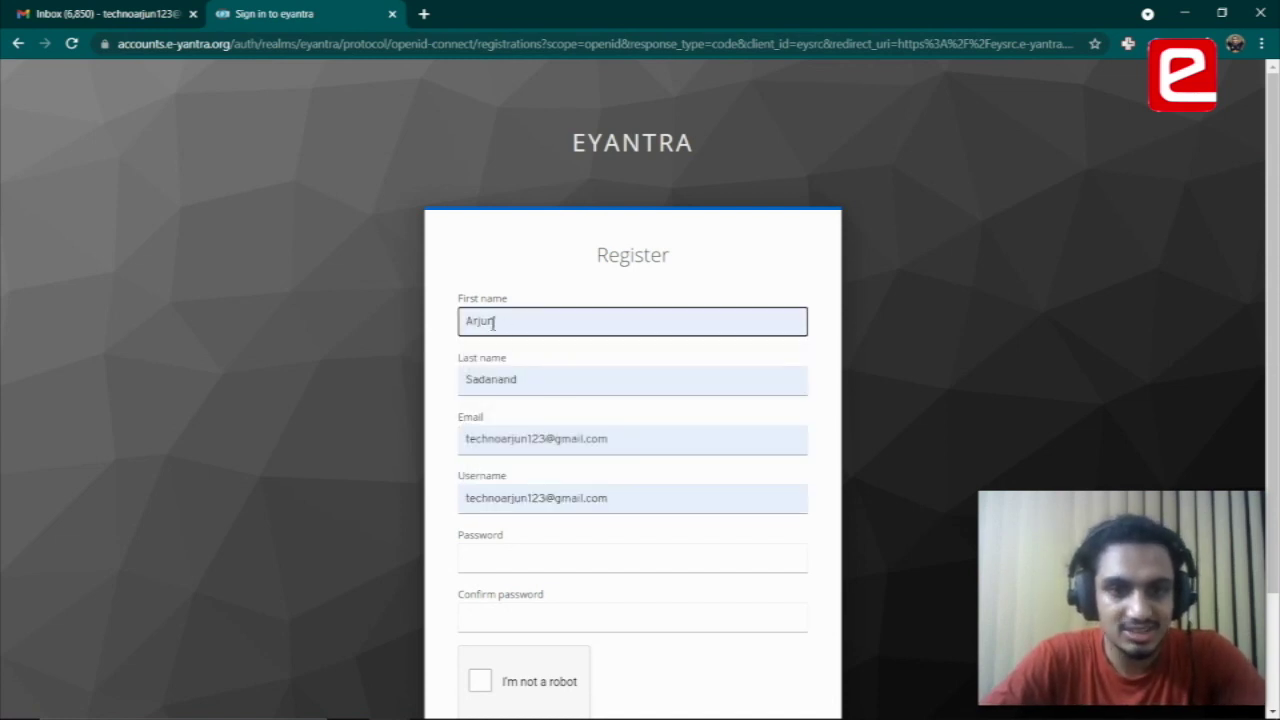
click(532, 385)
text(a)
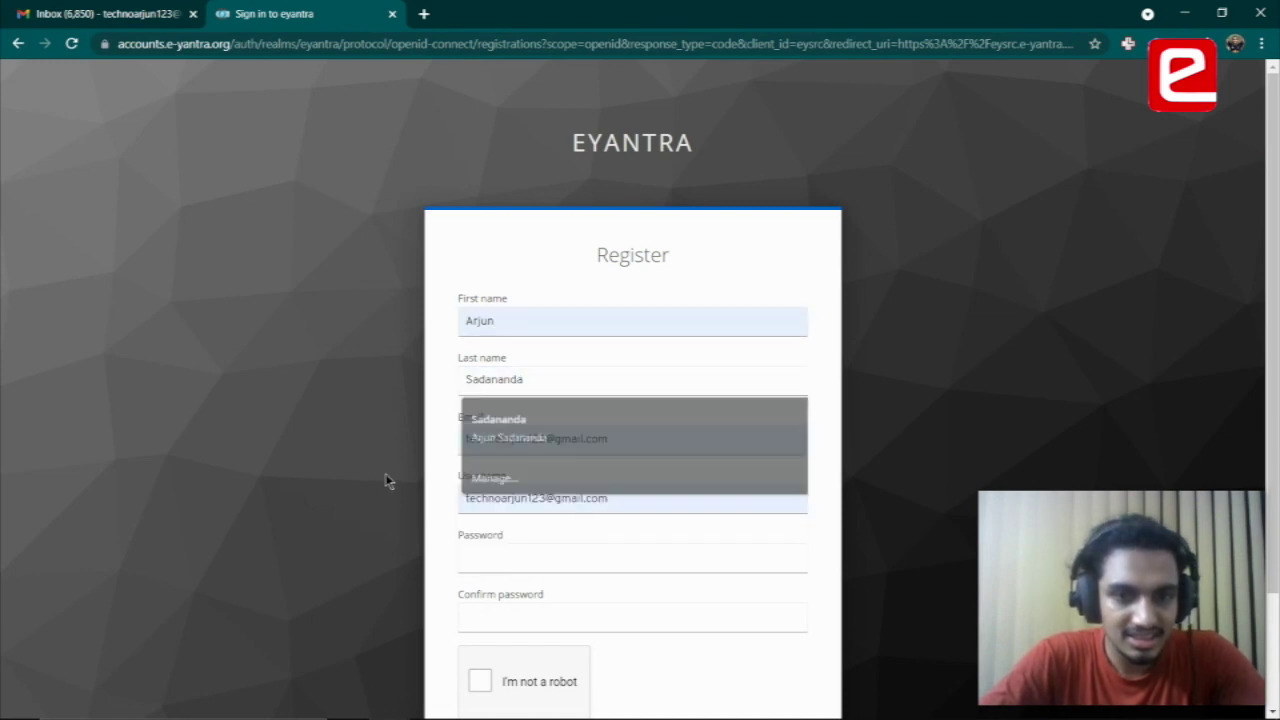
click(533, 447)
Enter the account password and its confirmation, then tick I'm not a robot
click(507, 560)
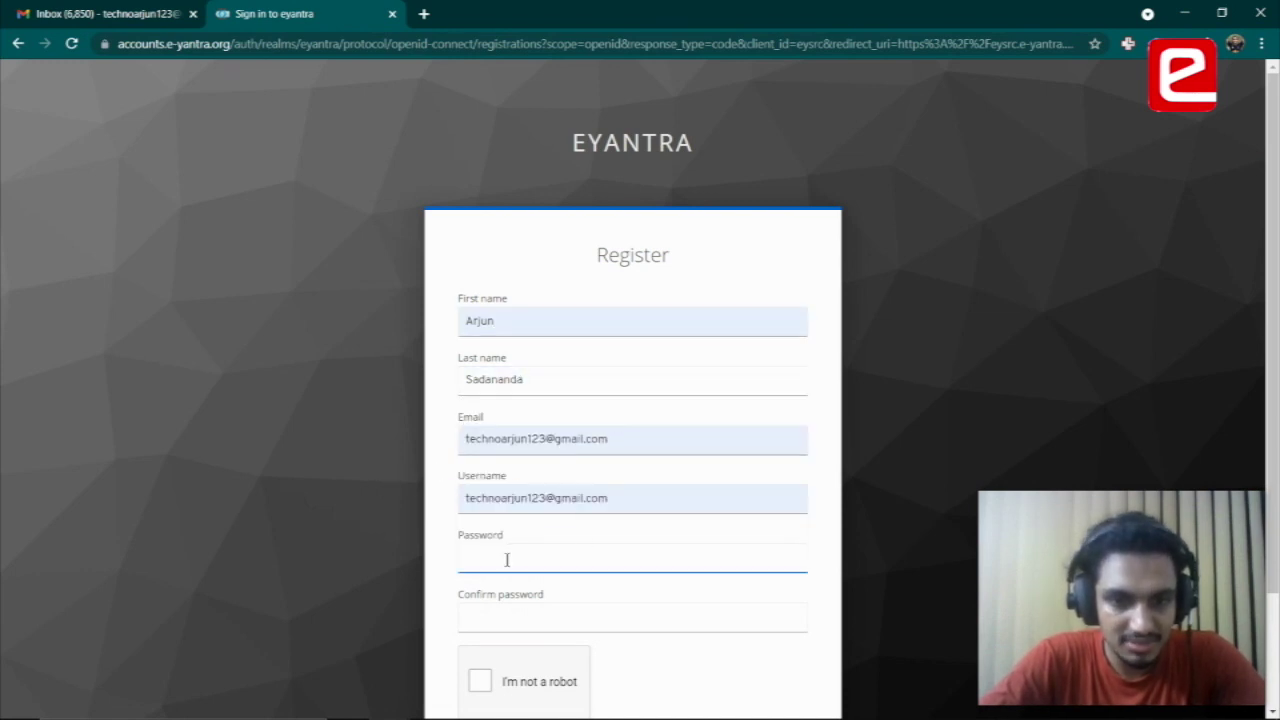
text(***)
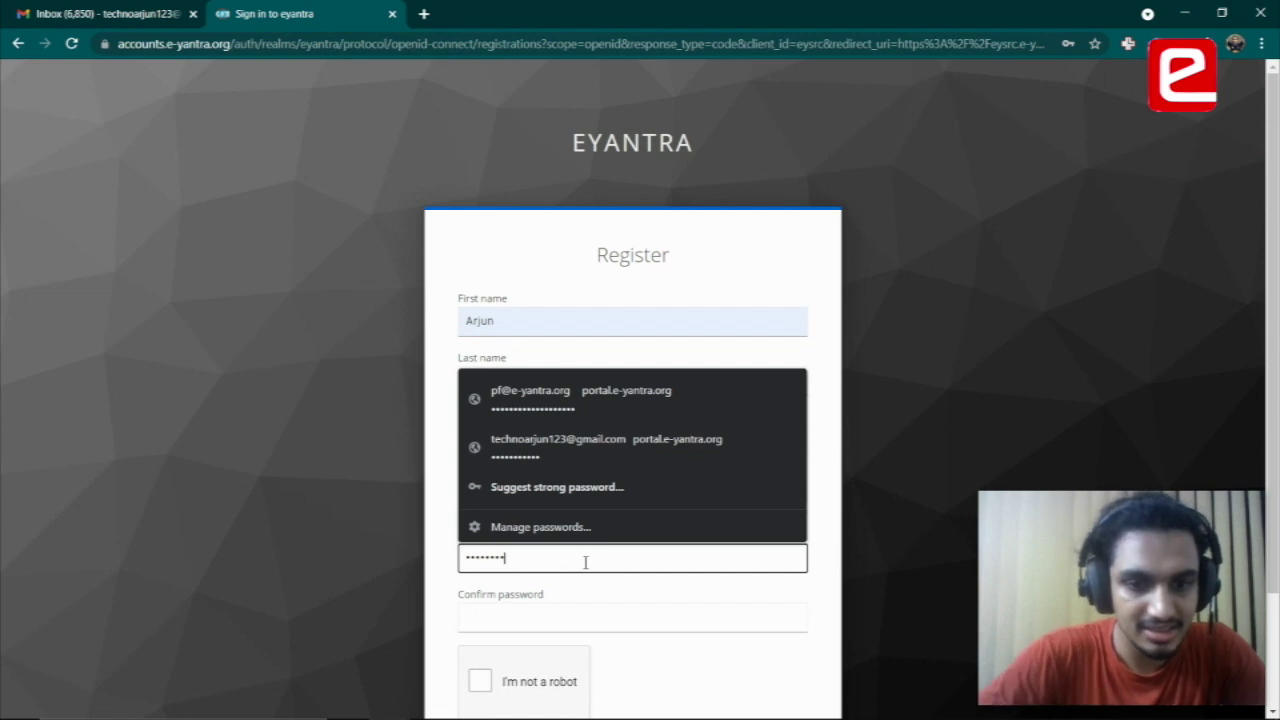
click(574, 616)
text(********)
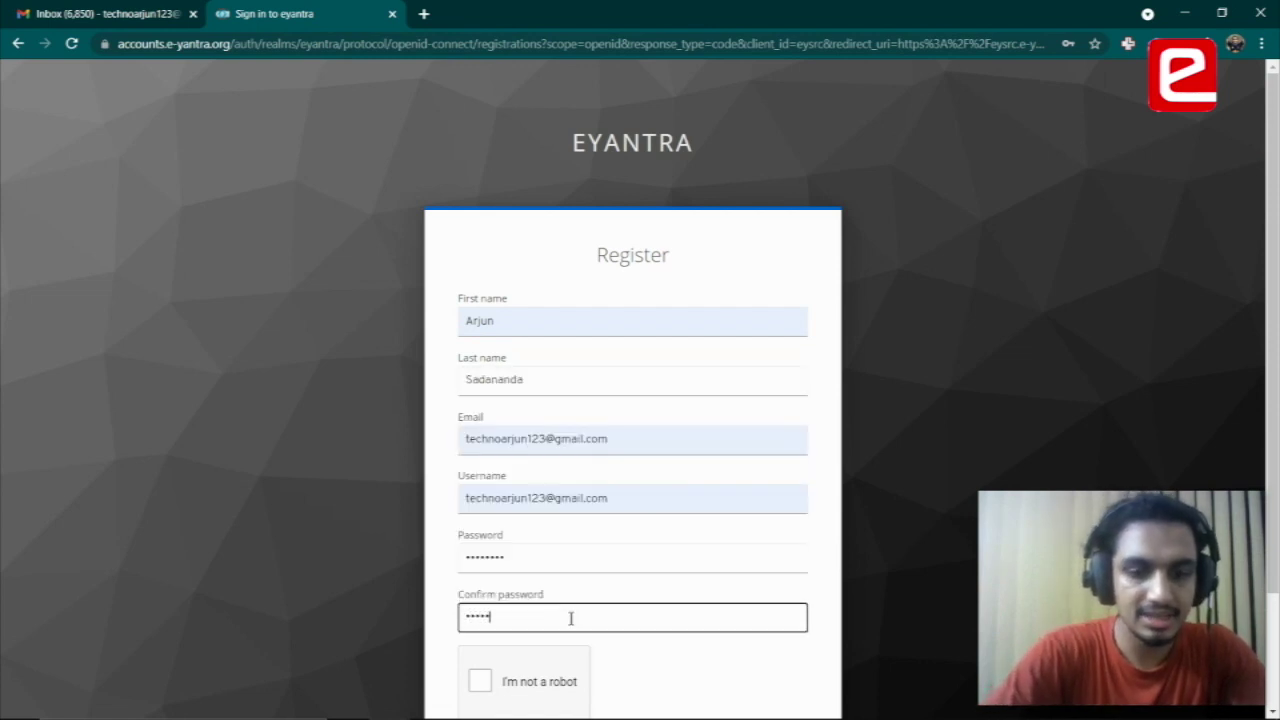
scroll(534, 606, down, 2)
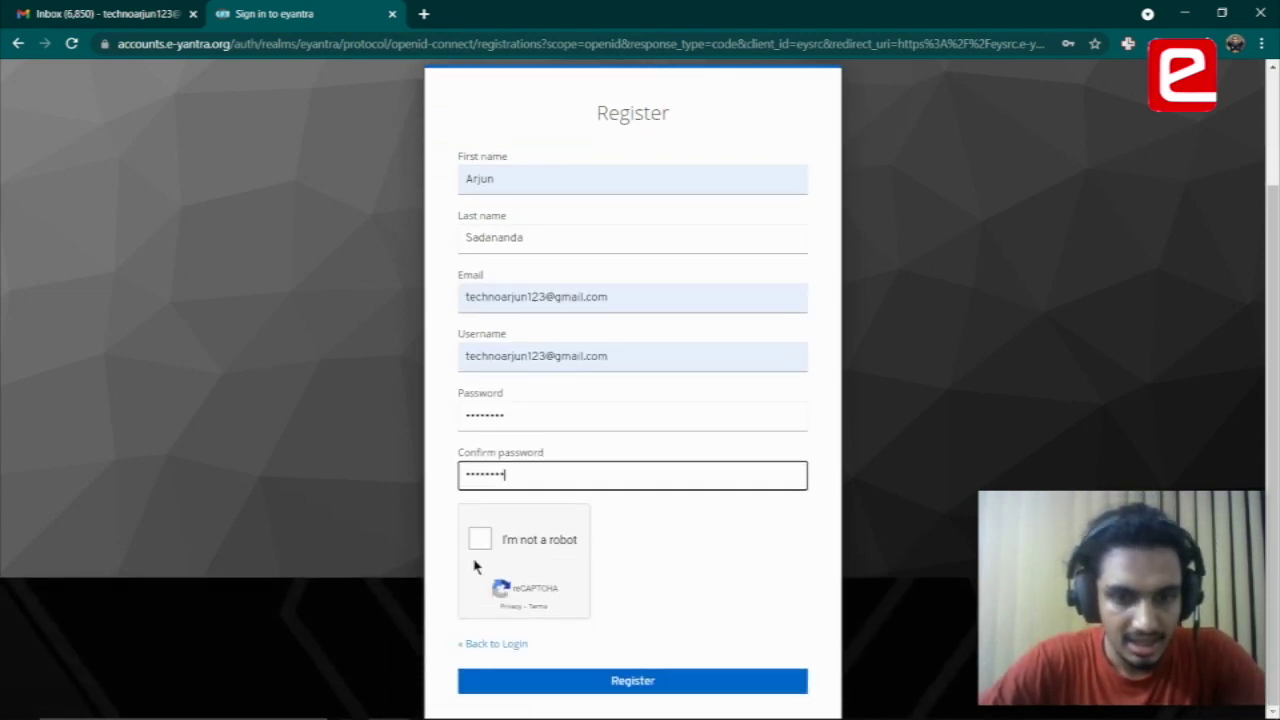
click(486, 541)
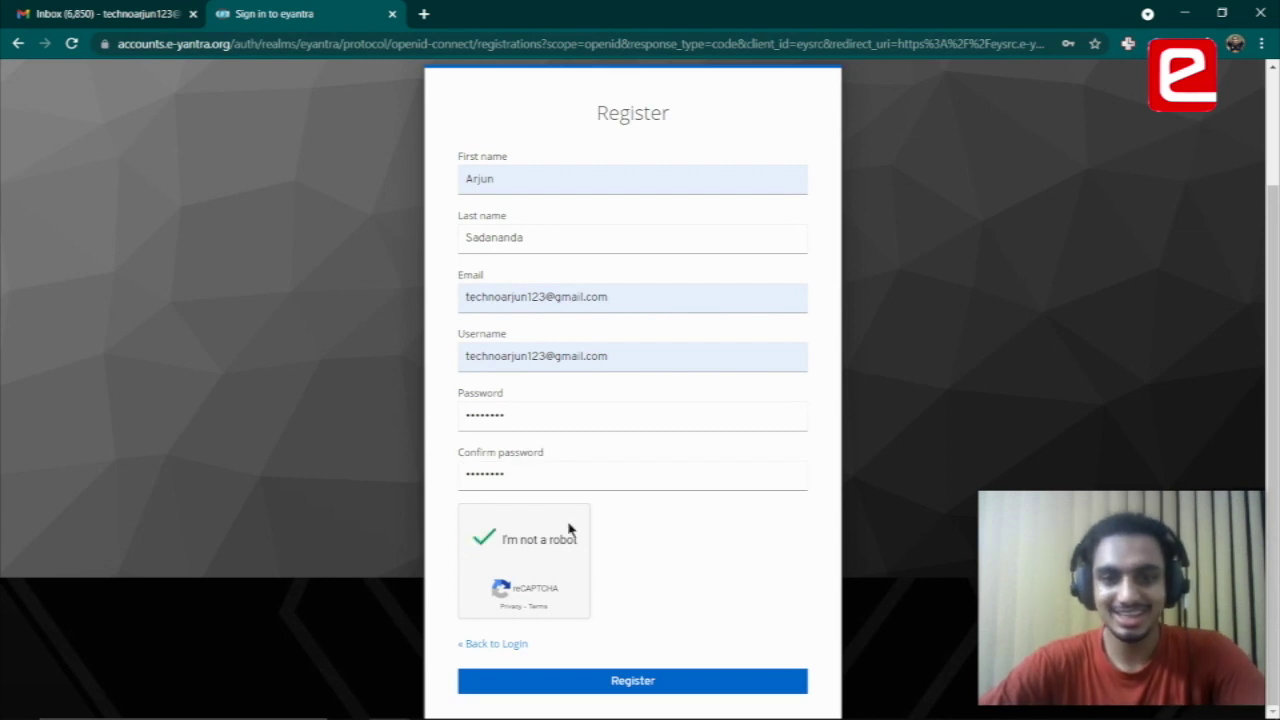
Submit the registration, then open e-Yantra's Verify email message under Gmail Promotions
click(649, 682)
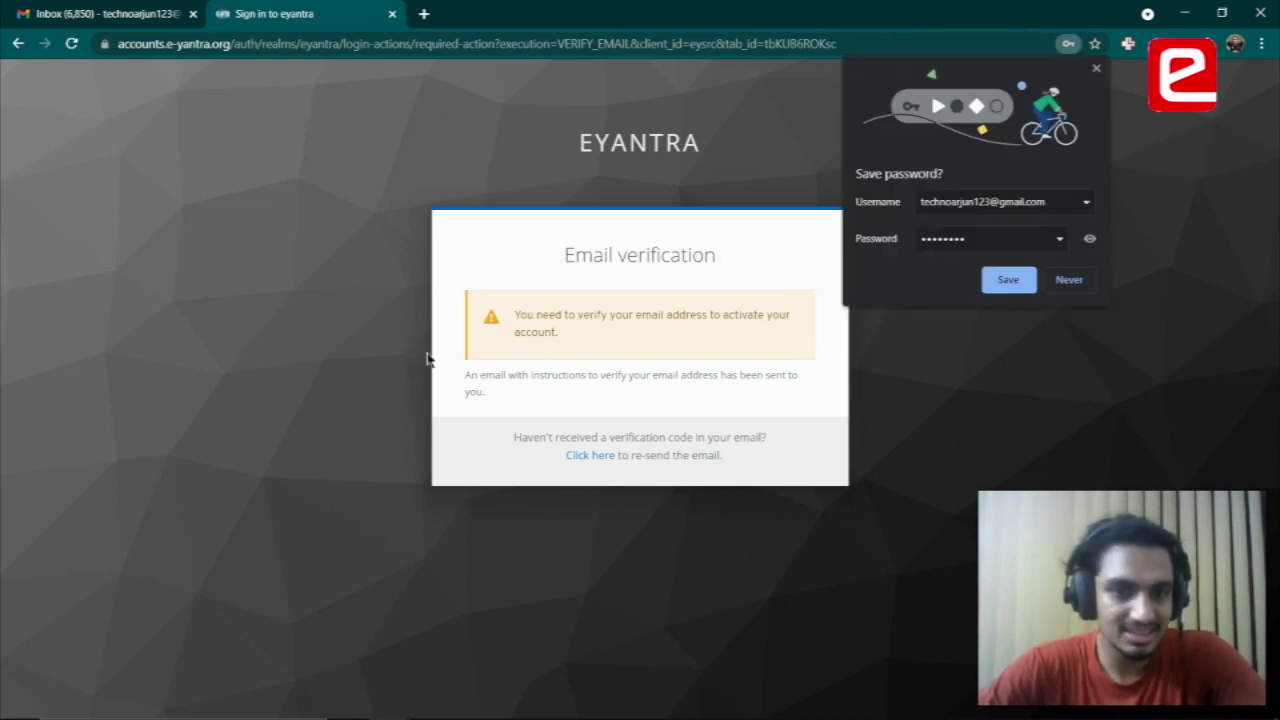
click(108, 13)
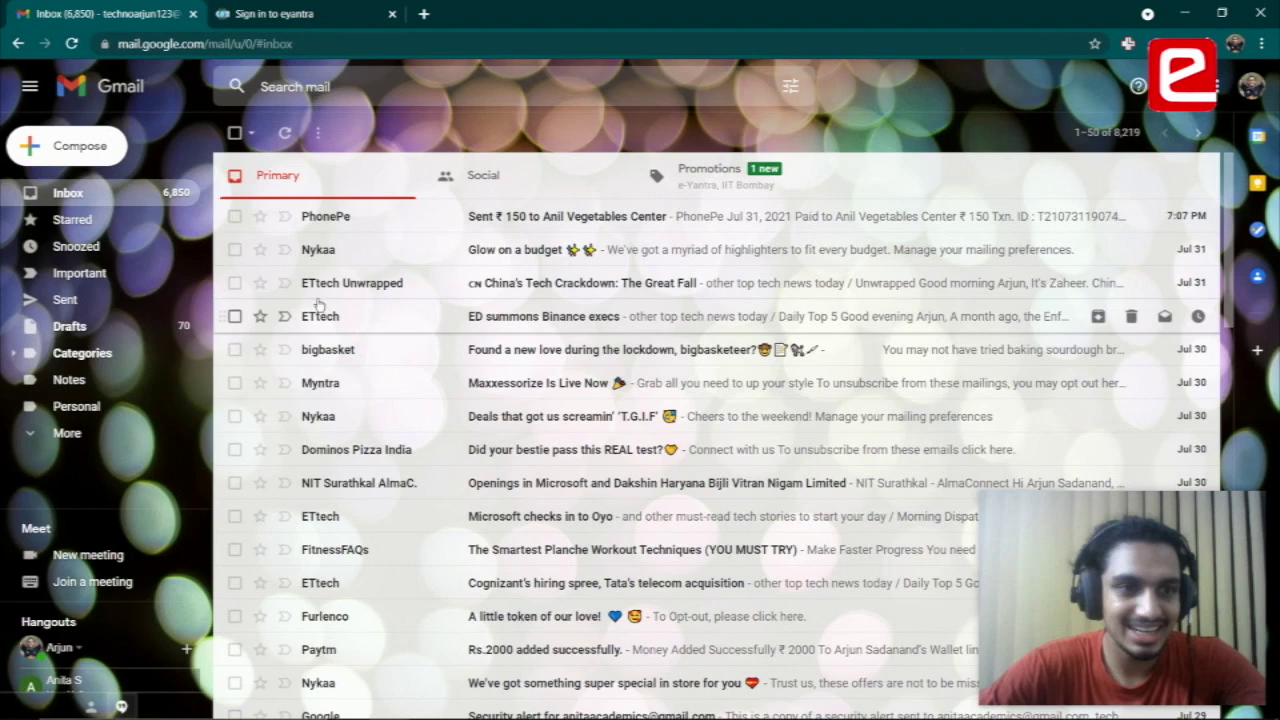
click(710, 186)
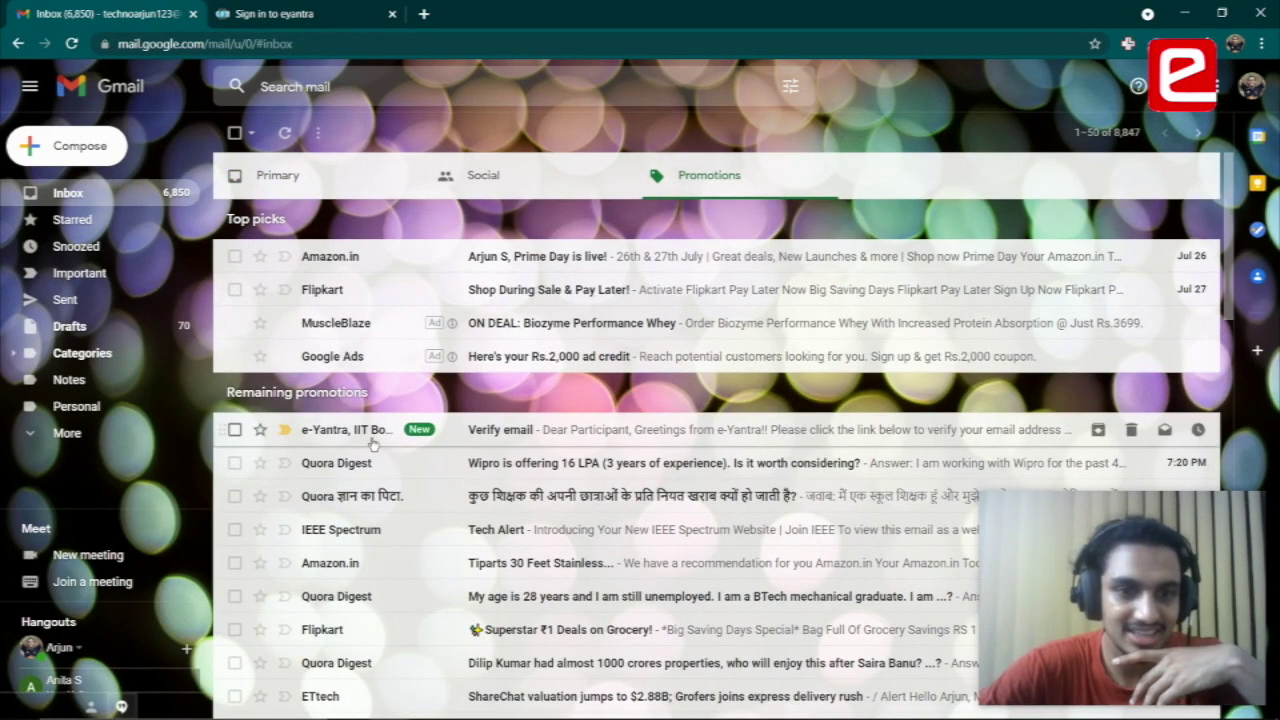
click(373, 435)
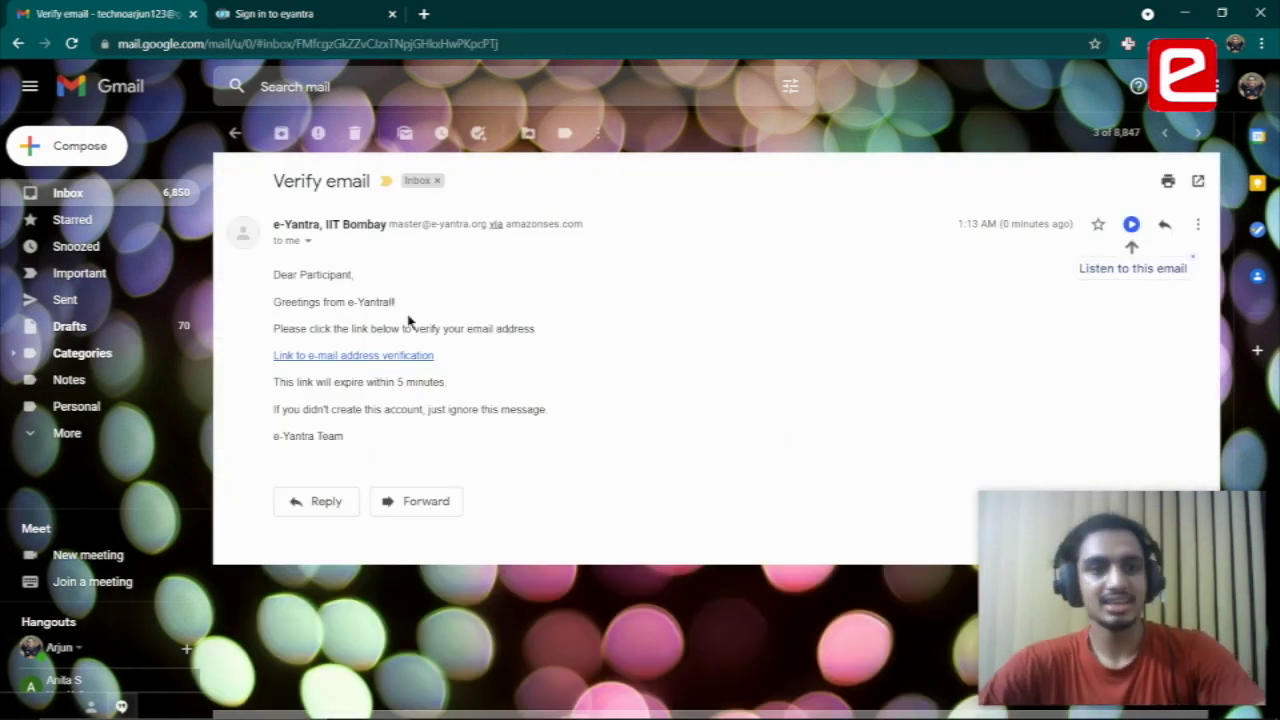
Verify the e-mail address, then choose India, Maharashtra and IIT Bombay on the form
click(321, 355)
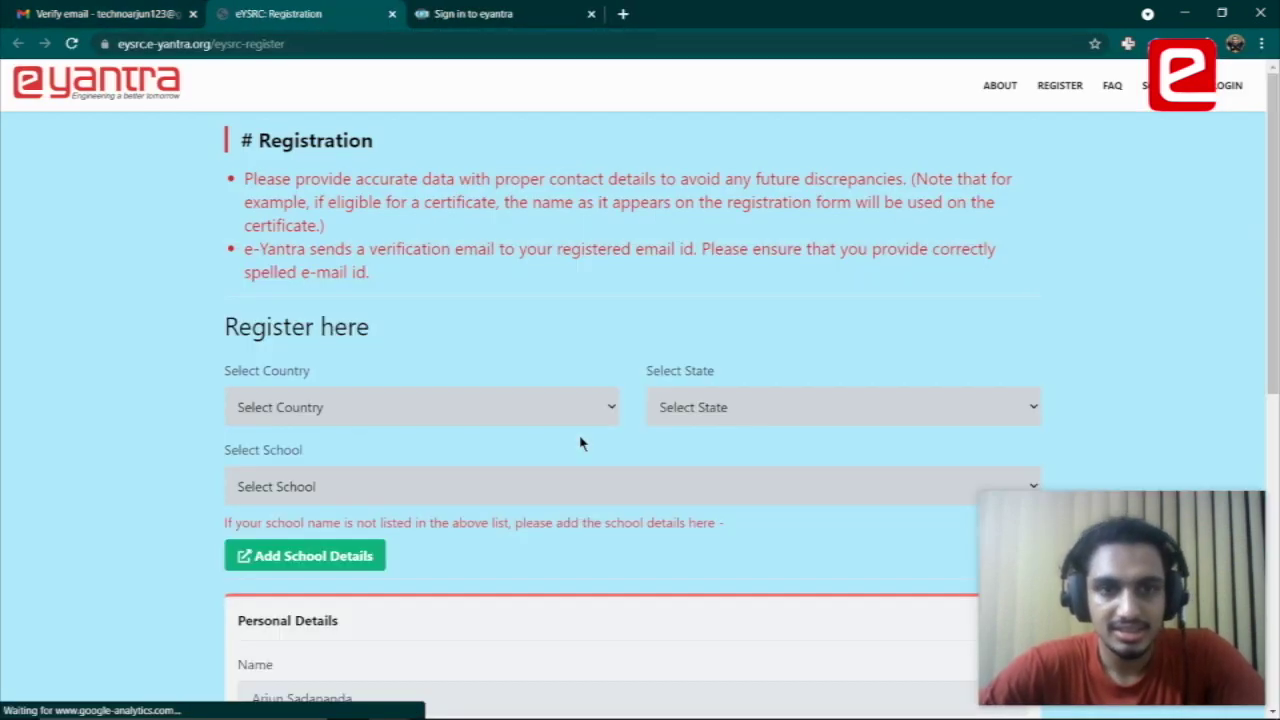
scroll(446, 366, down, 2)
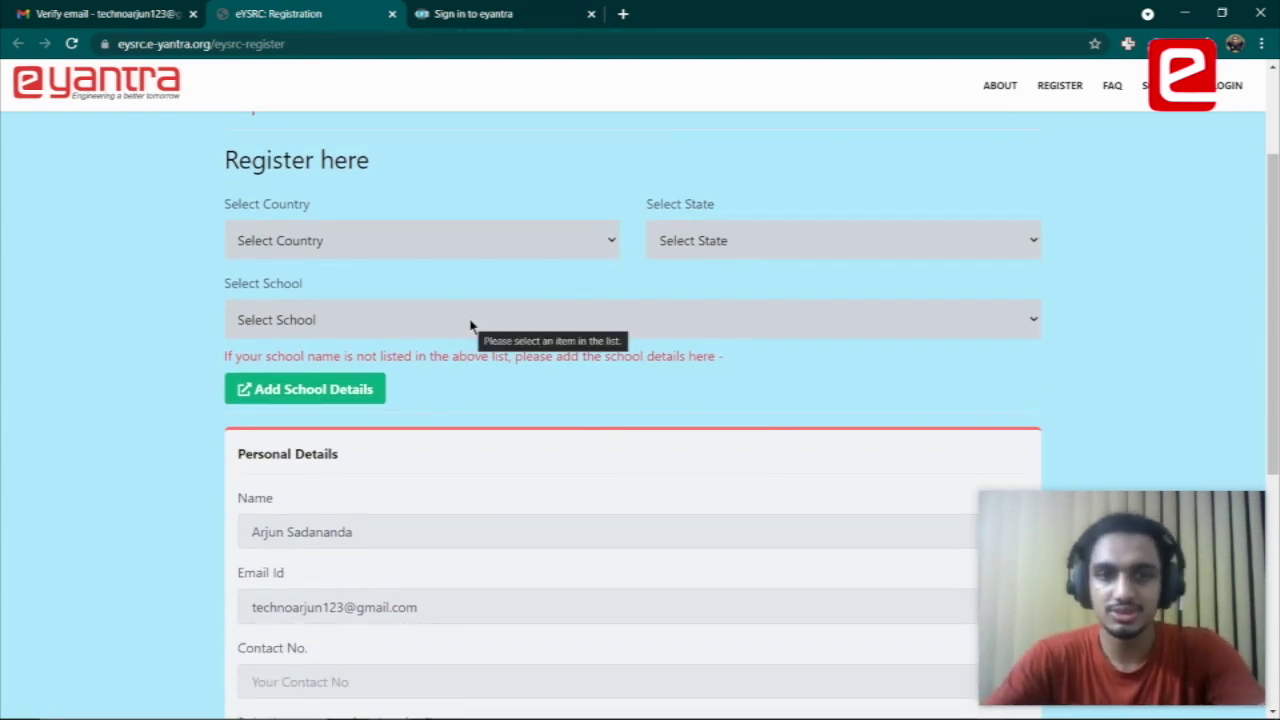
click(600, 240)
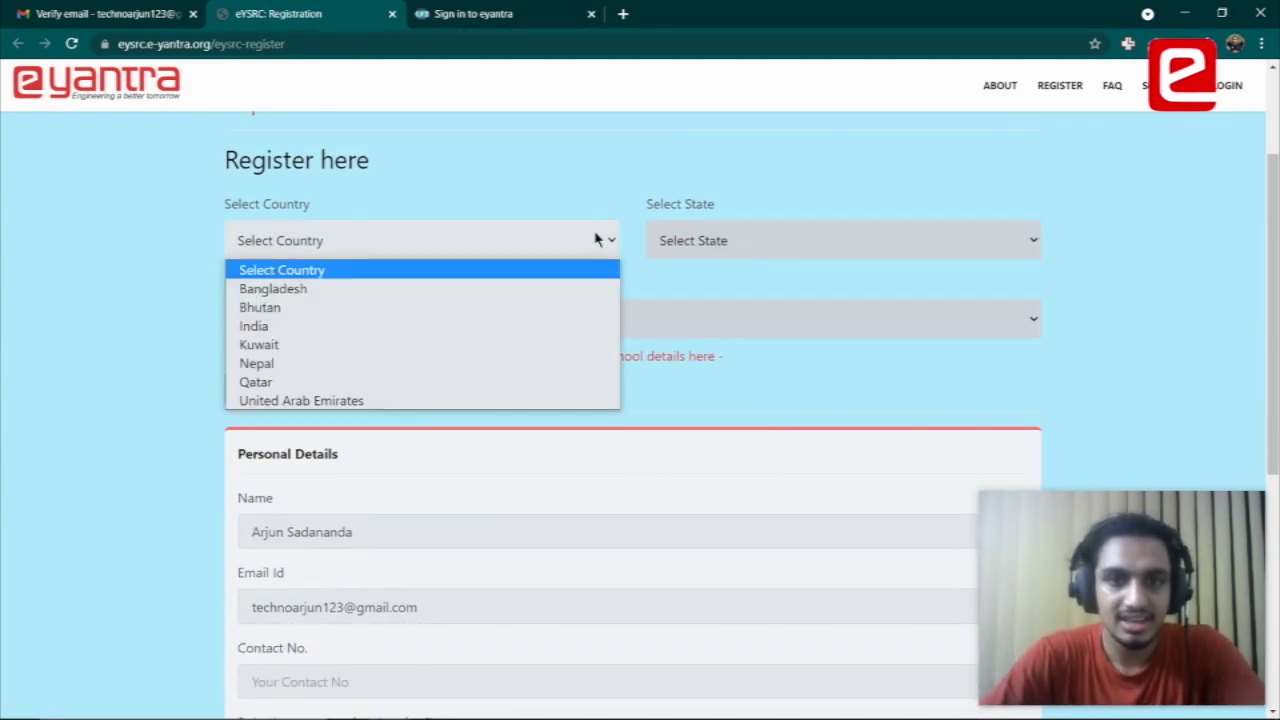
click(447, 330)
click(729, 244)
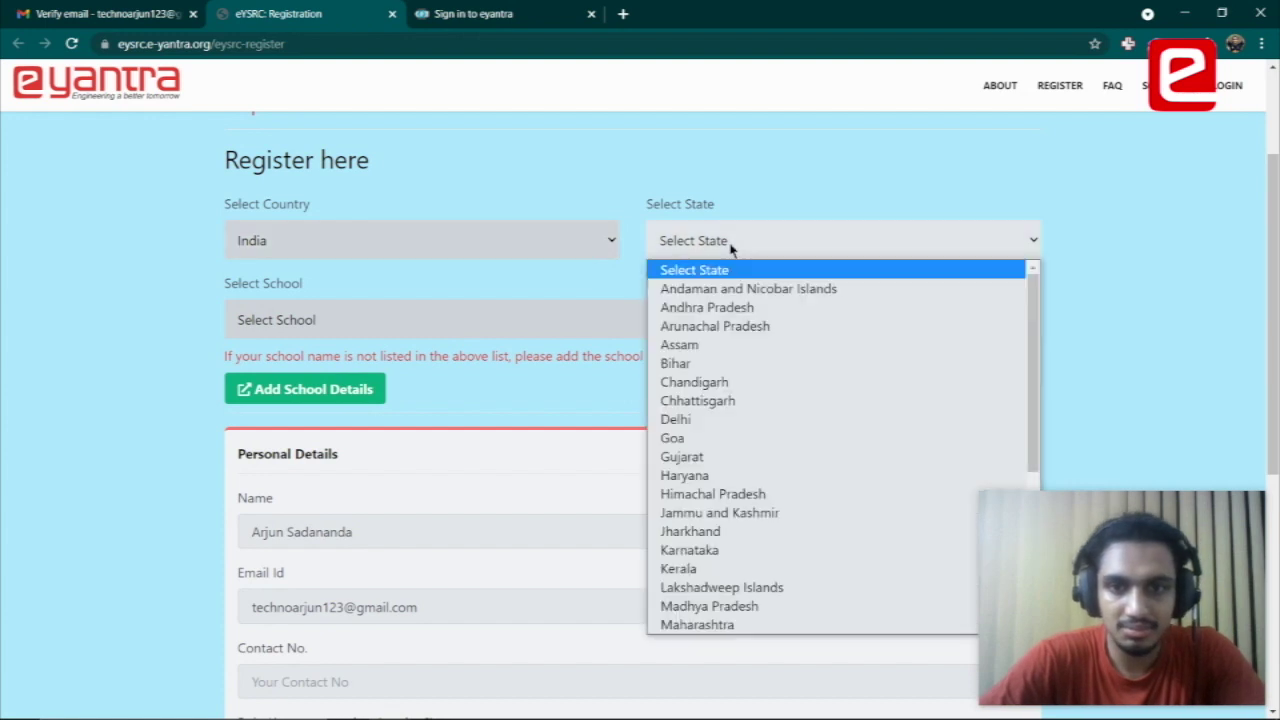
click(730, 624)
click(477, 320)
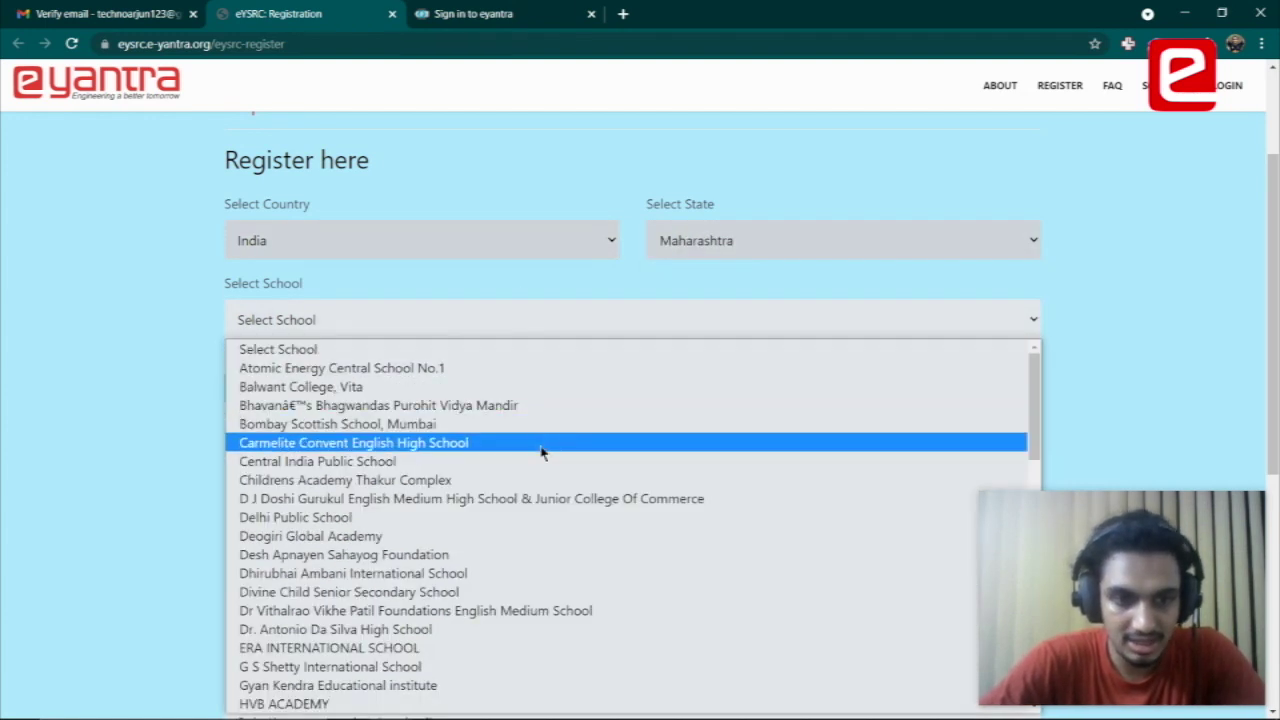
scroll(541, 452, down, 2)
click(436, 572)
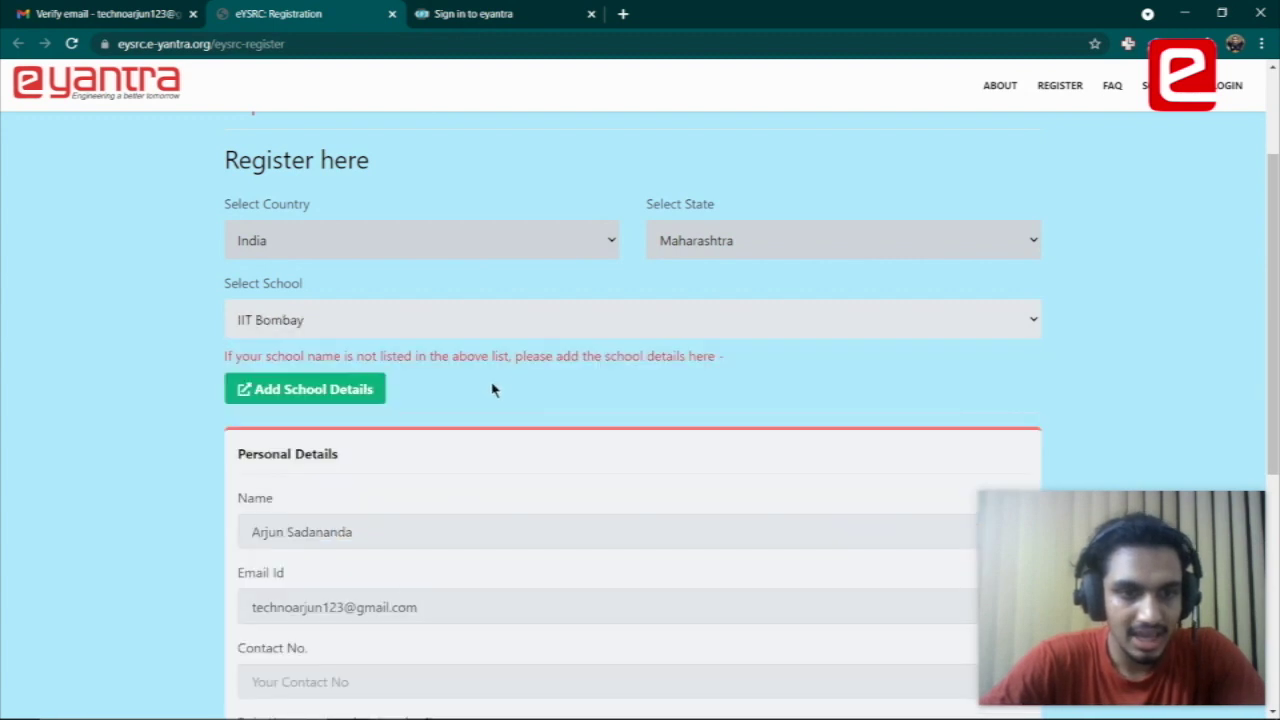
Fill the contact number field from a saved entry
scroll(492, 390, down, 2)
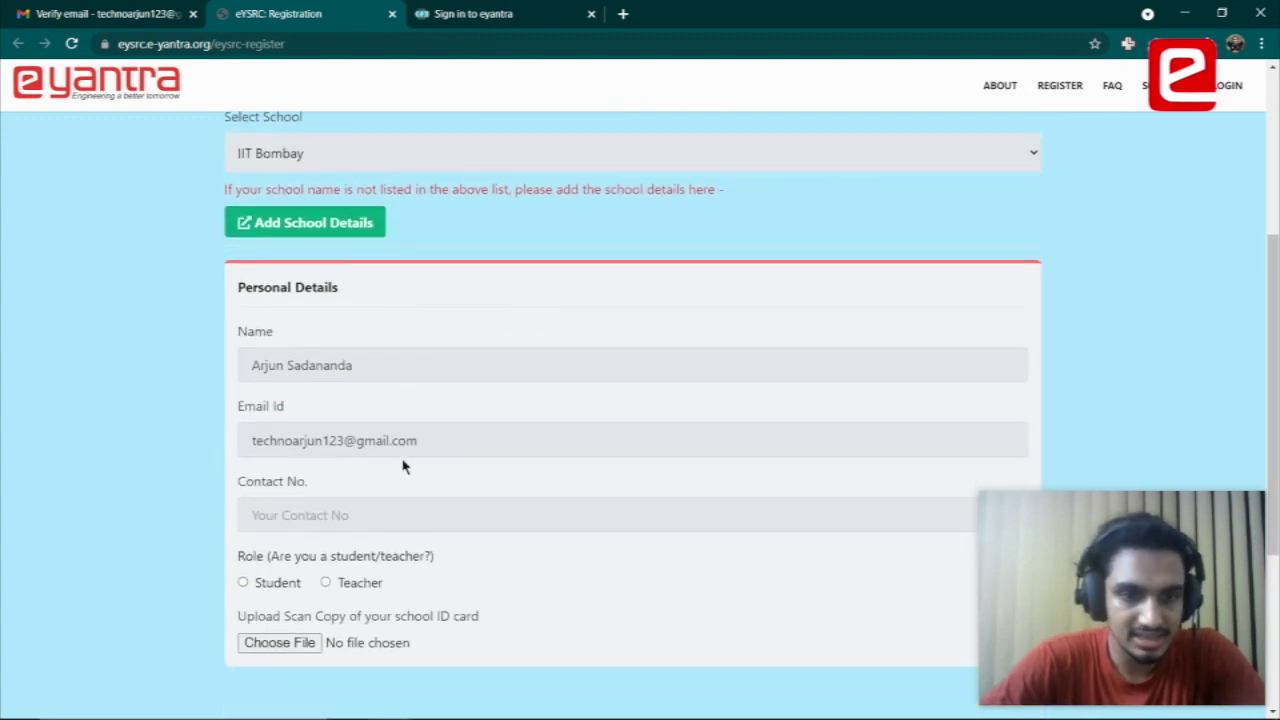
scroll(403, 466, down, 1)
click(407, 440)
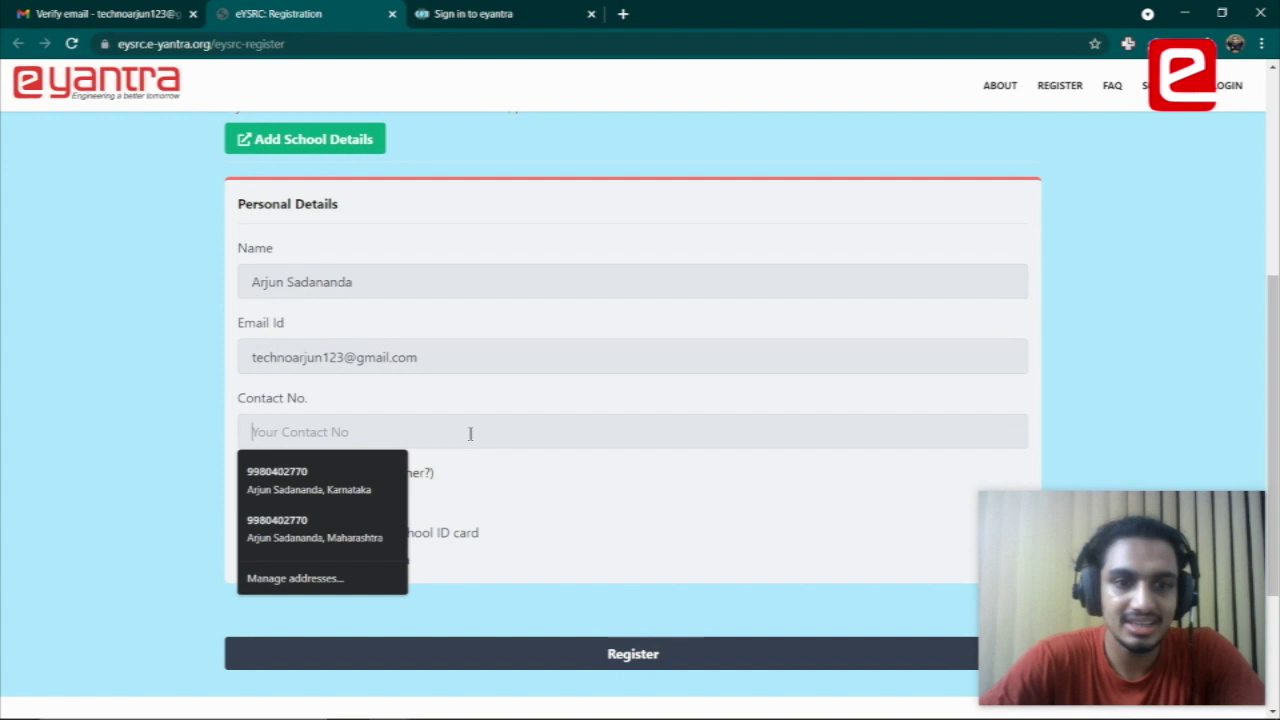
click(335, 492)
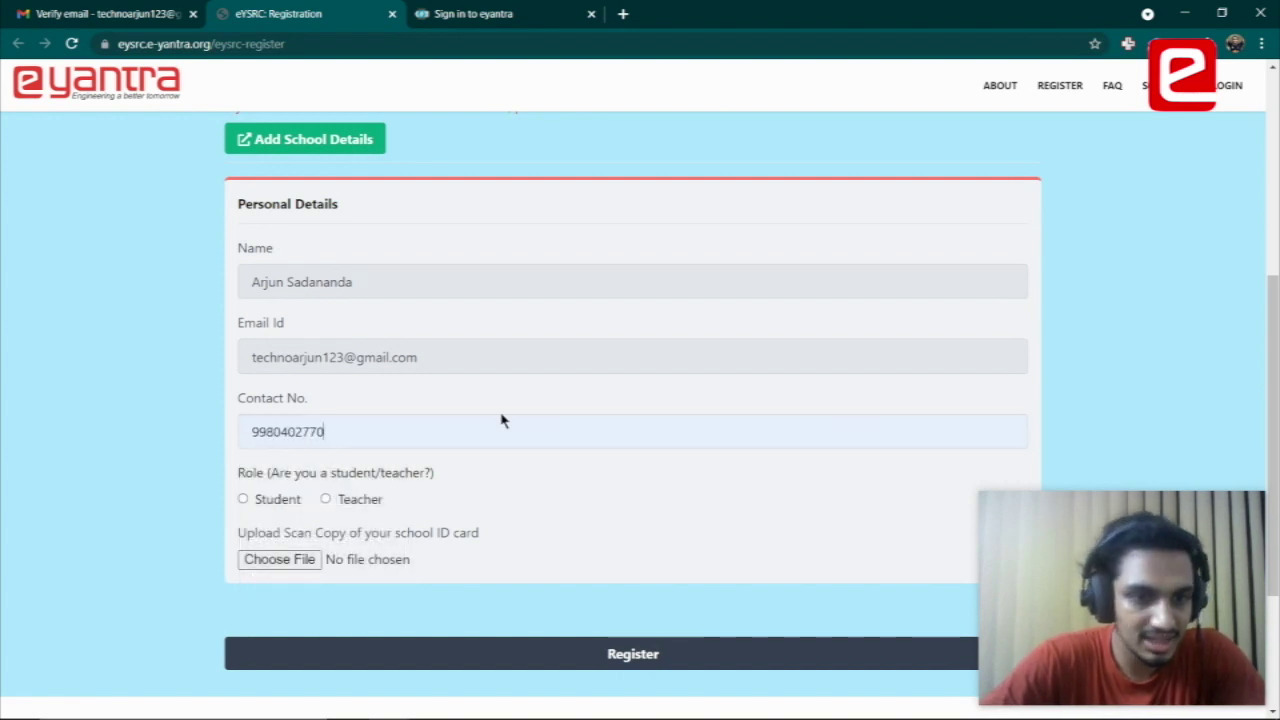
scroll(492, 430, down, 1)
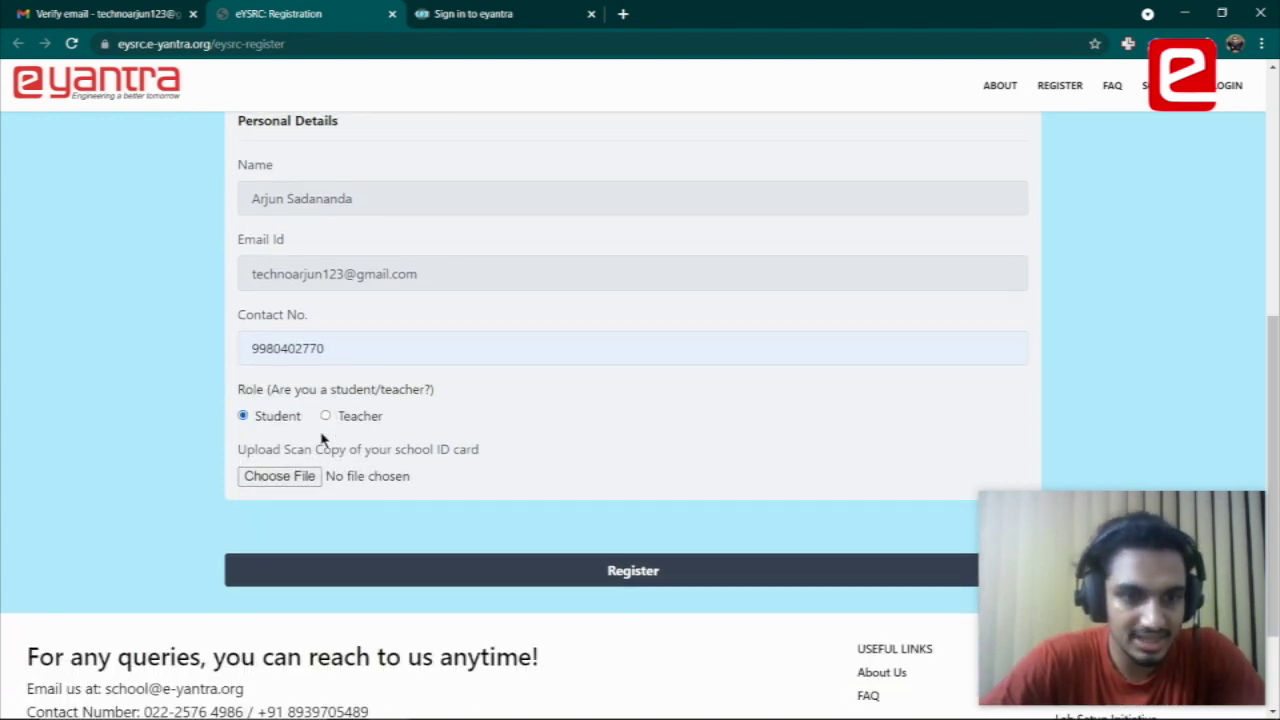
Attach the .jpg school ID card scan from the Pictures folder
click(290, 486)
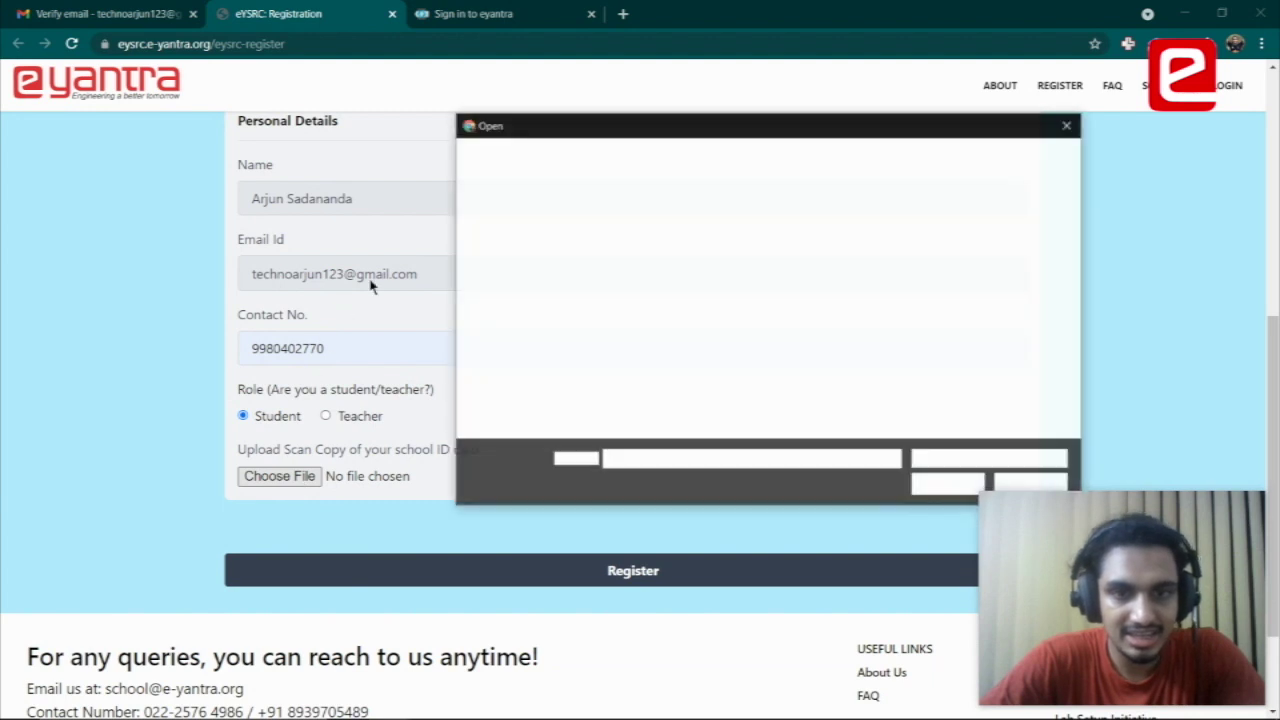
scroll(829, 300, down, 2)
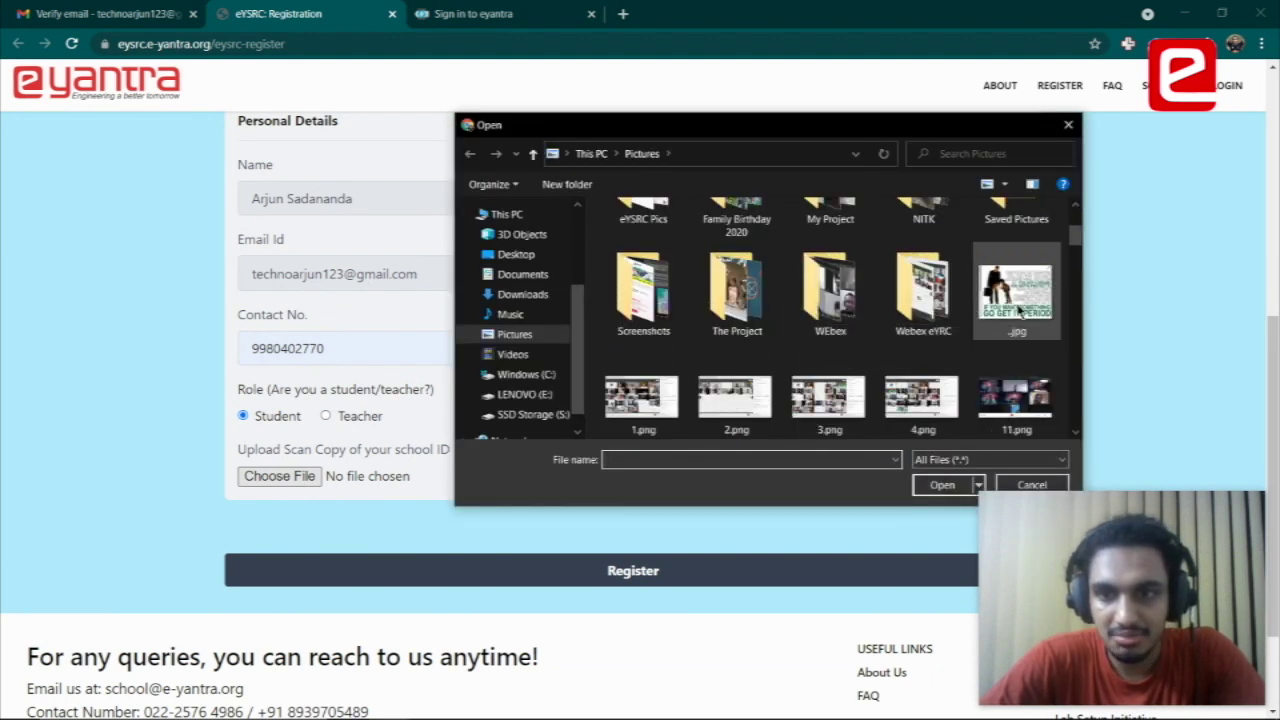
click(1018, 300)
click(942, 485)
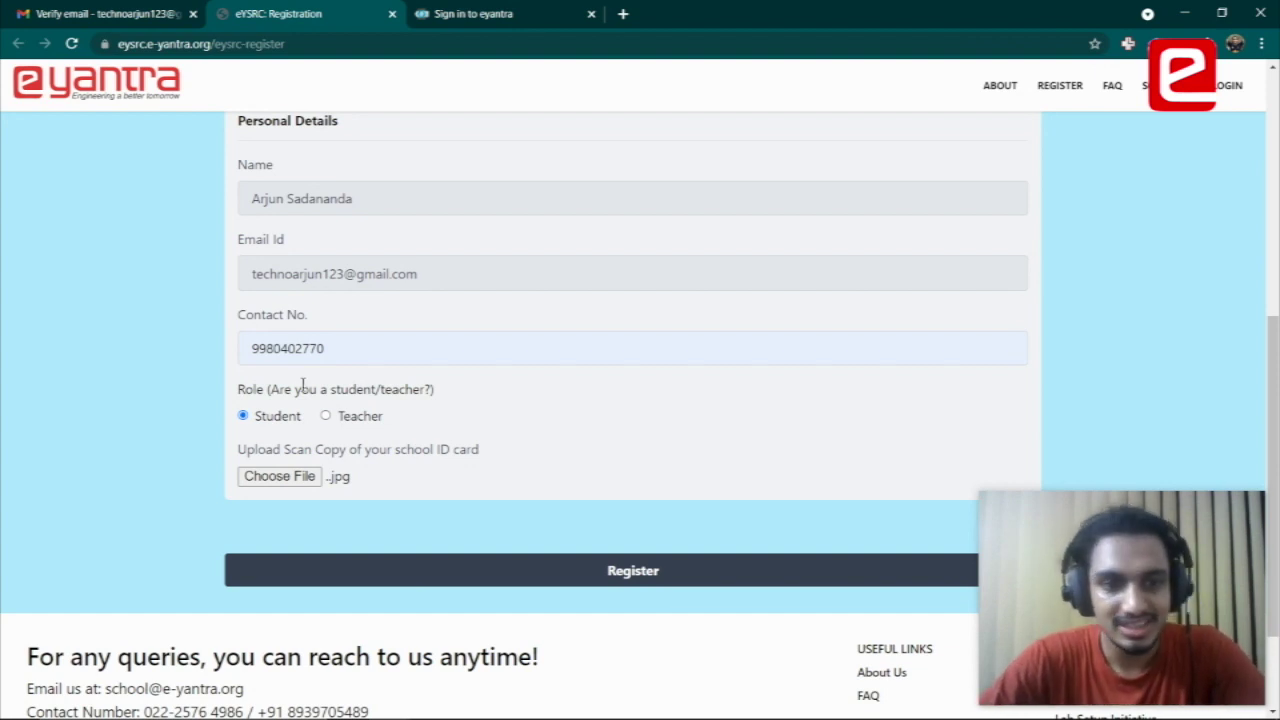
Submit the completed registration and read the redirect notice leading to the student home
click(555, 582)
scroll(446, 455, down, 2)
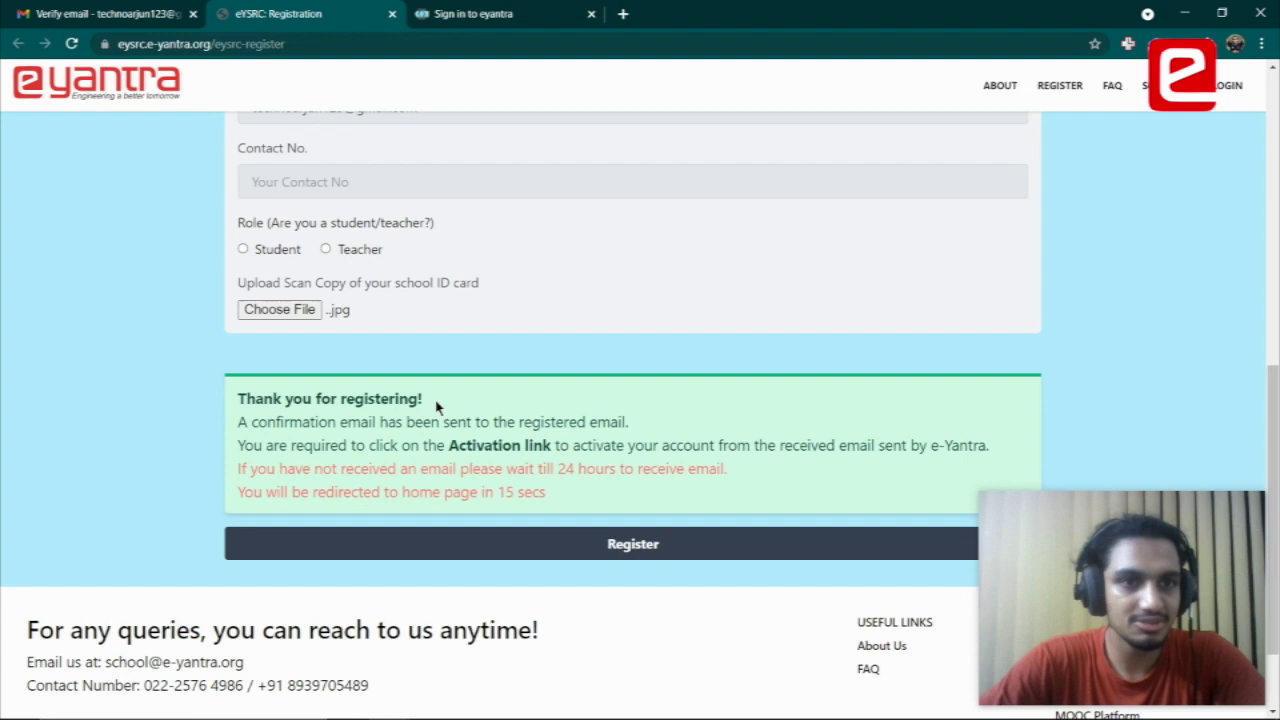
drag(543, 492, 239, 503)
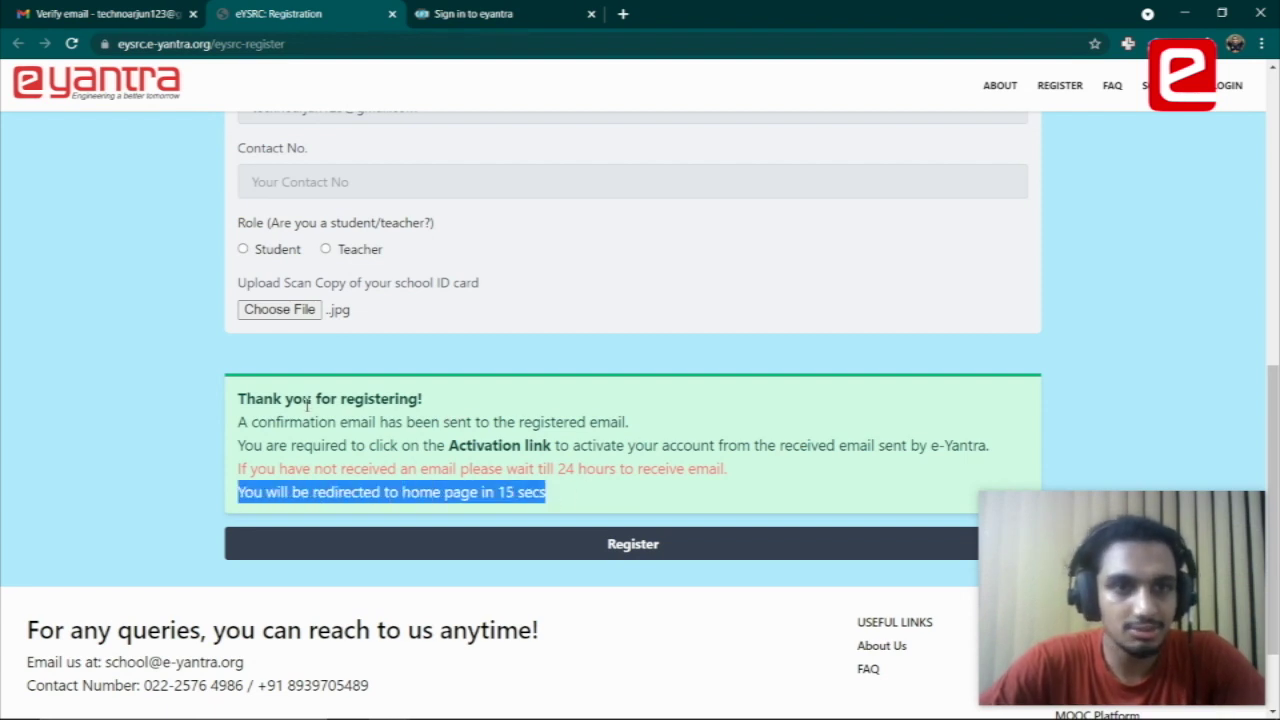
click(578, 489)
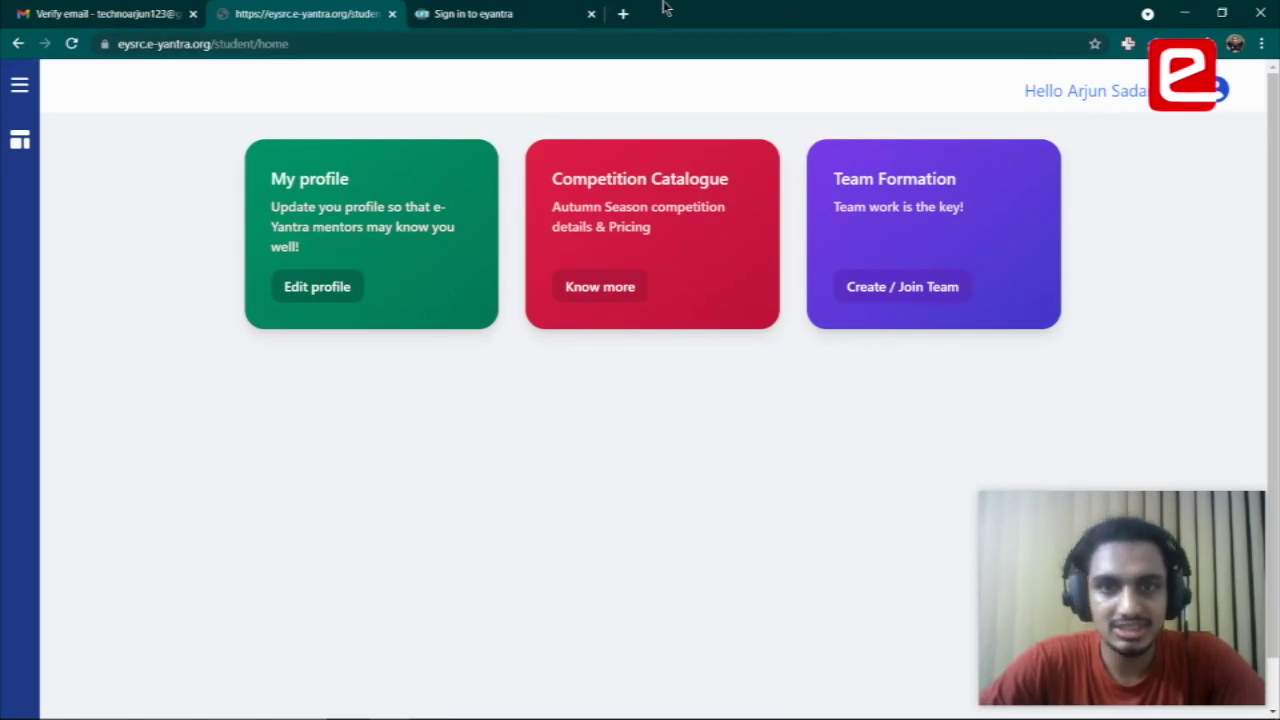
drag(205, 44, 115, 45)
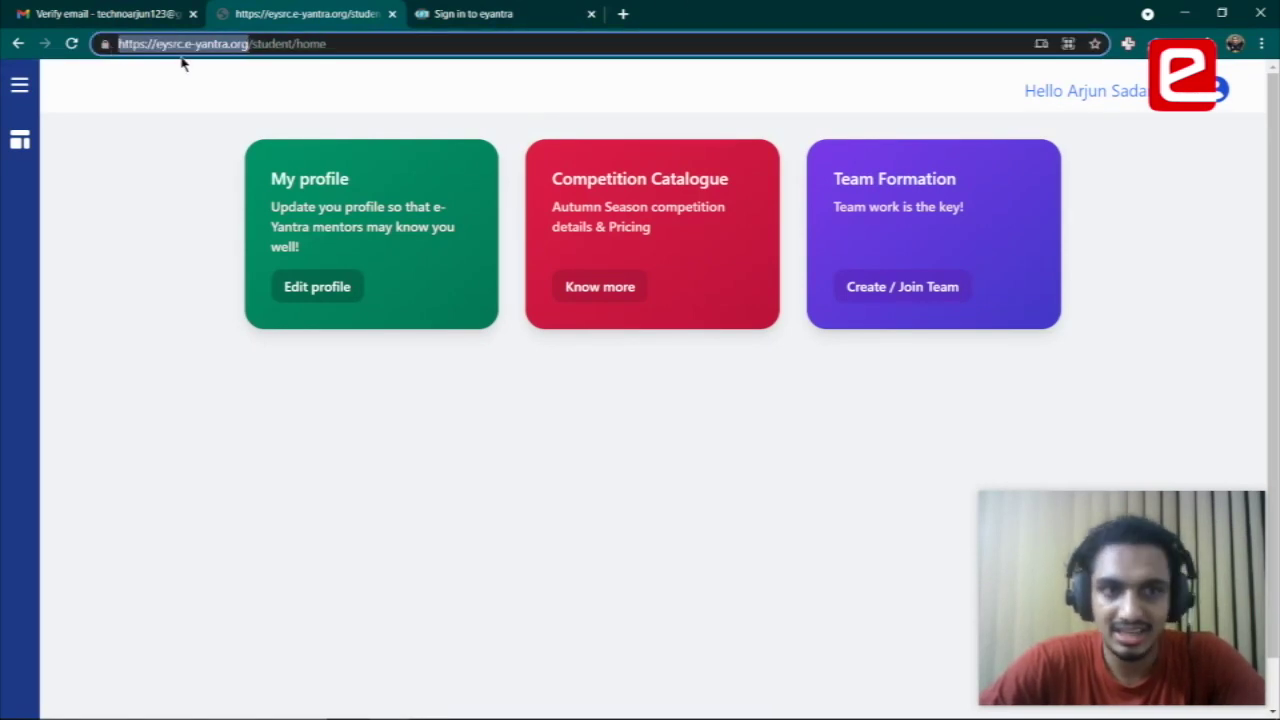
click(165, 183)
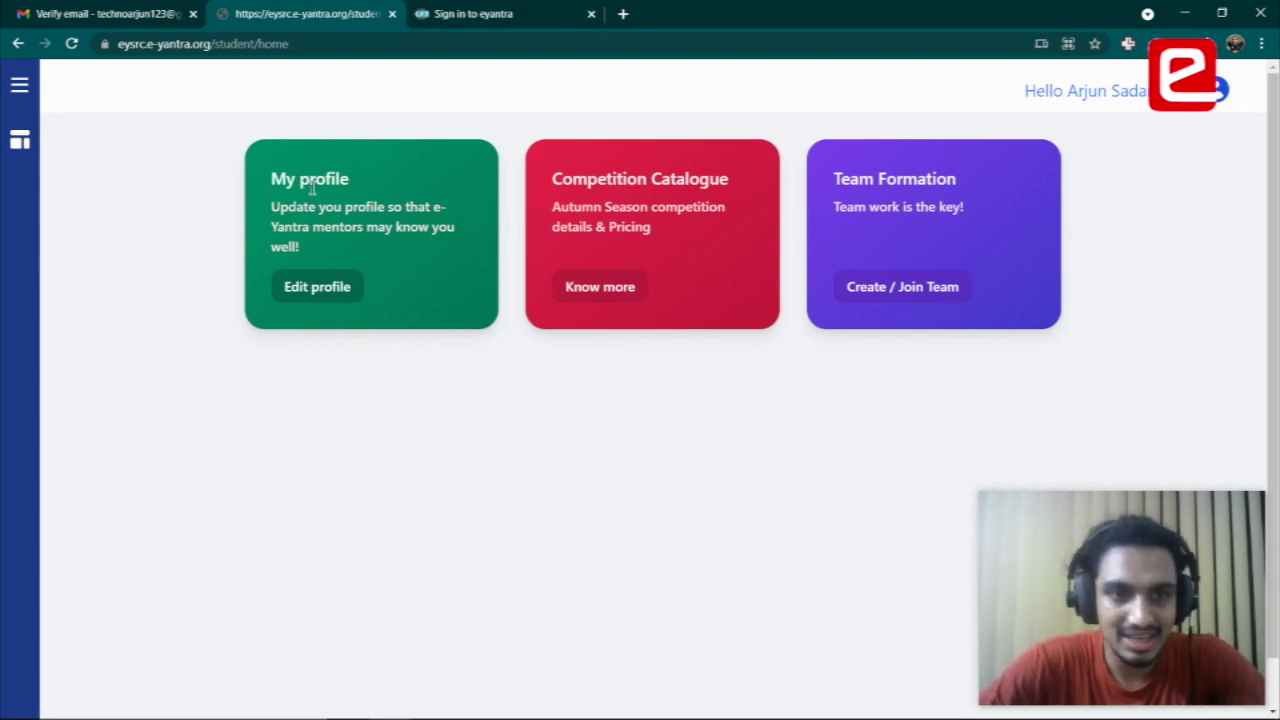
click(318, 289)
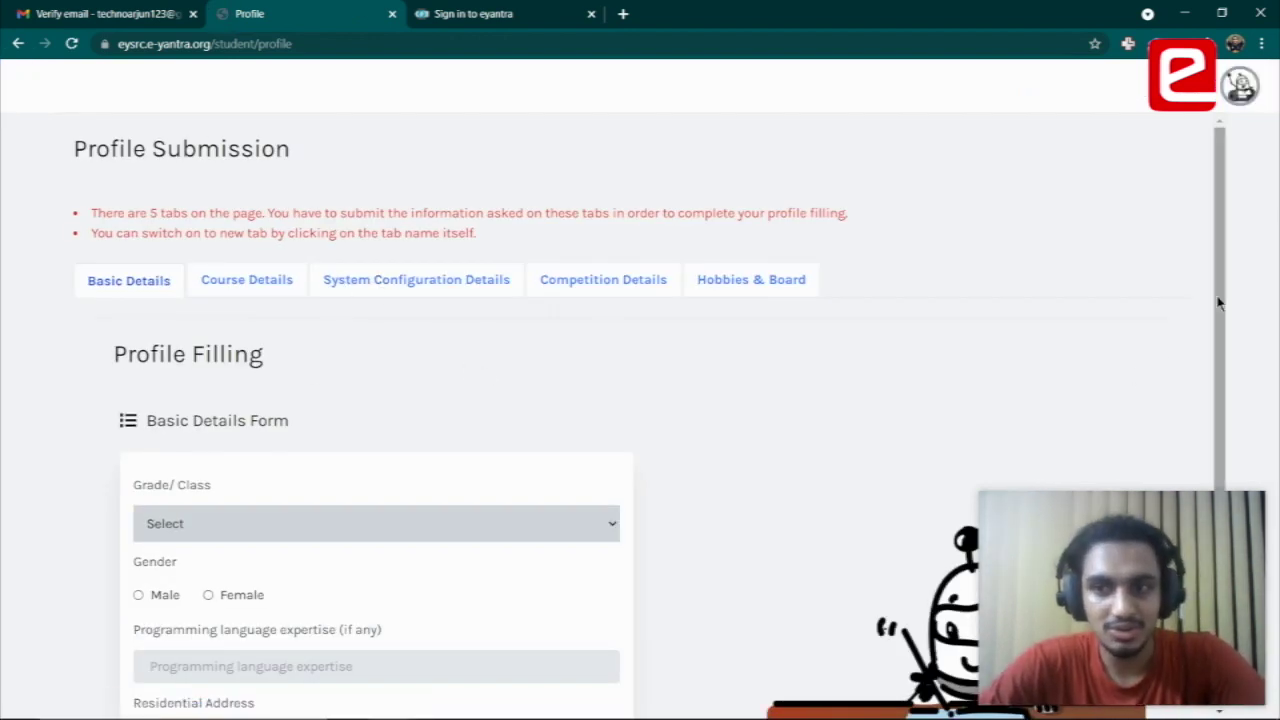
drag(1217, 304, 1218, 383)
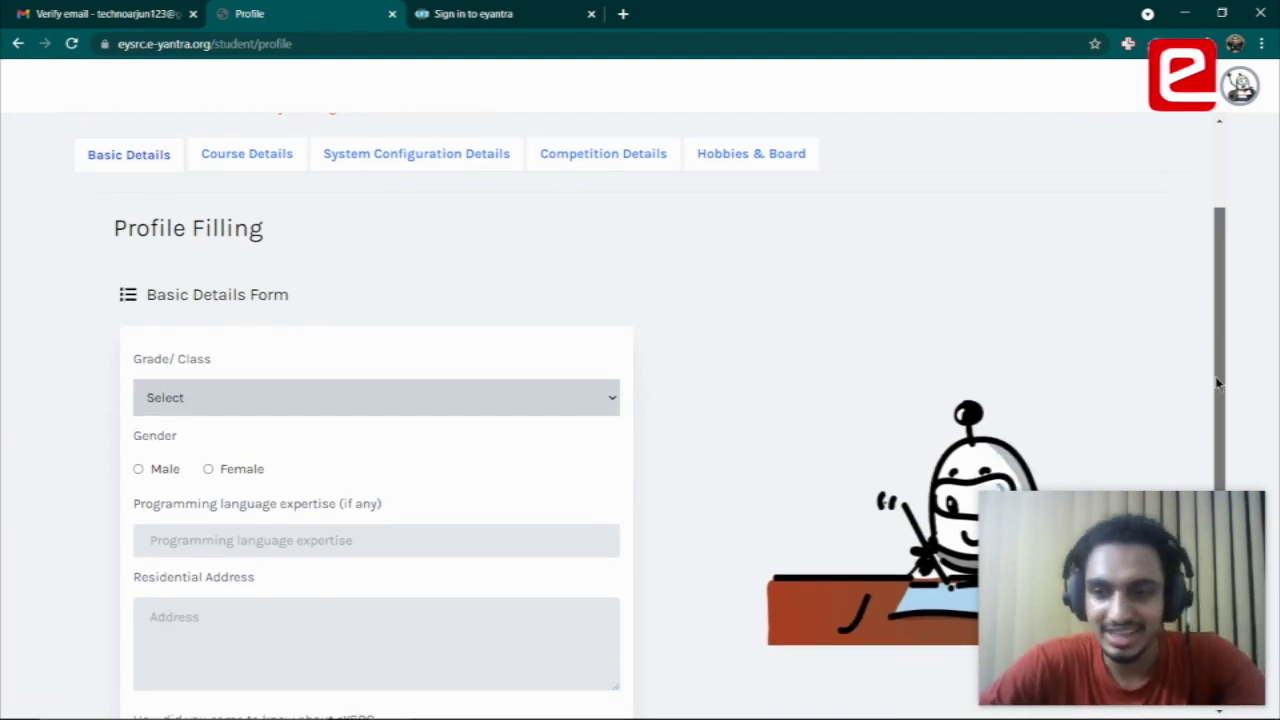
mouse_move(1218, 383)
mouse_down()
mouse_move(1217, 352)
mouse_move(1206, 497)
mouse_move(1208, 360)
mouse_up()
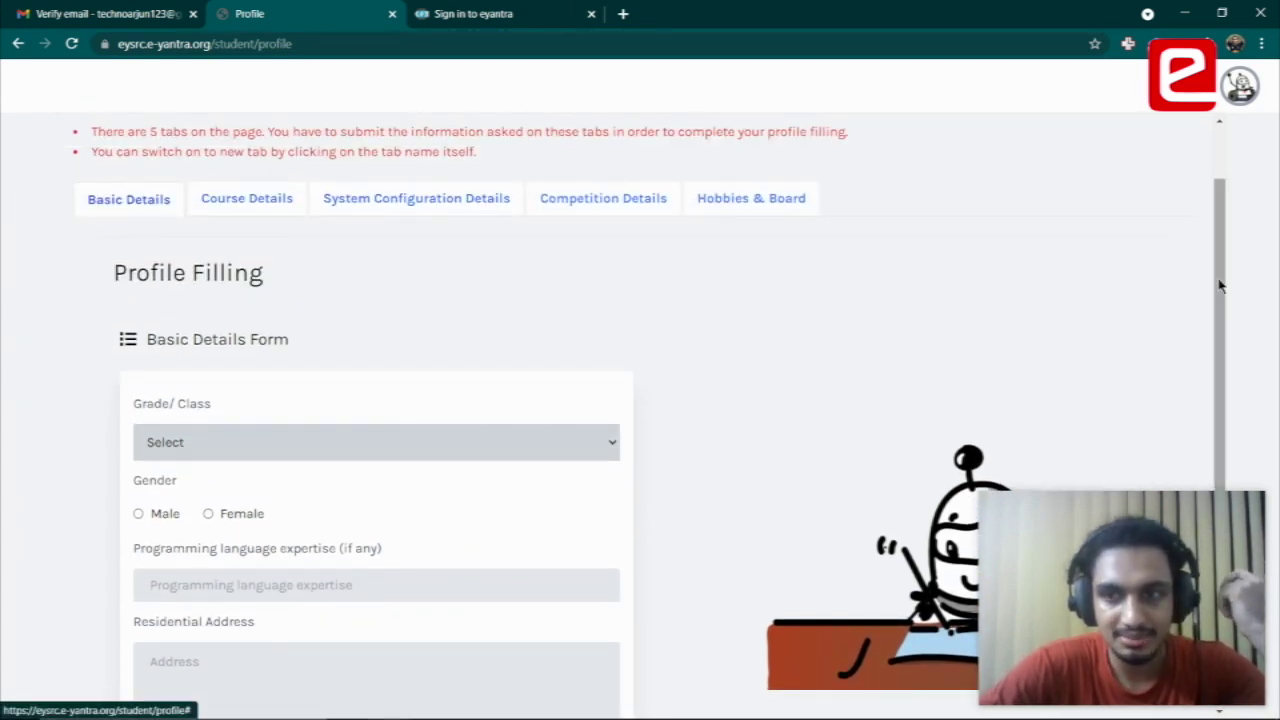
drag(1217, 305, 1212, 507)
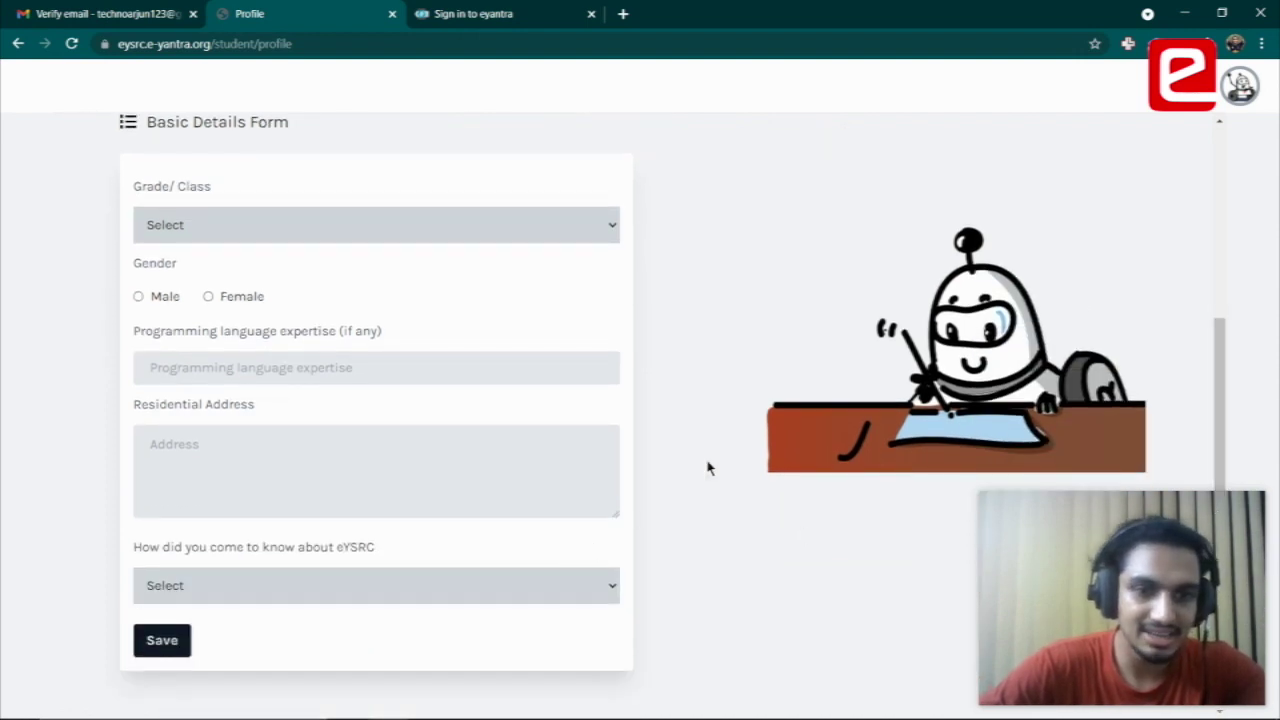
drag(1219, 360, 1237, 166)
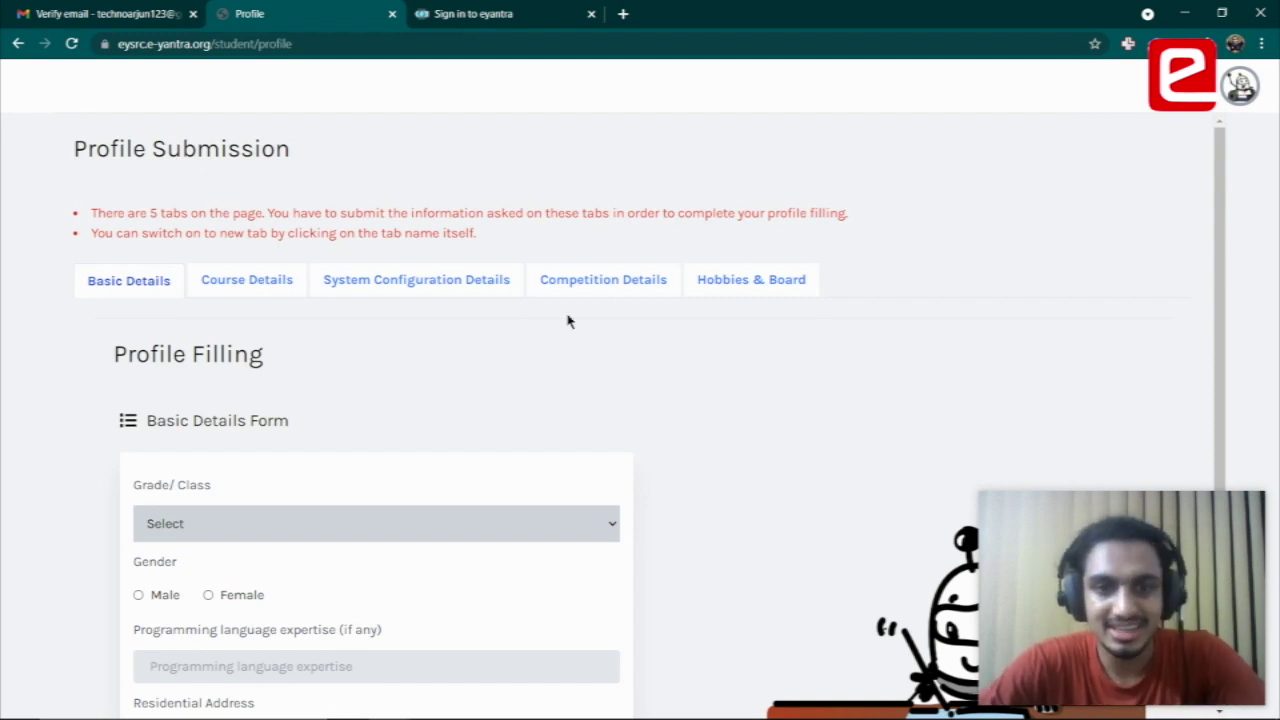
scroll(445, 325, down, 3)
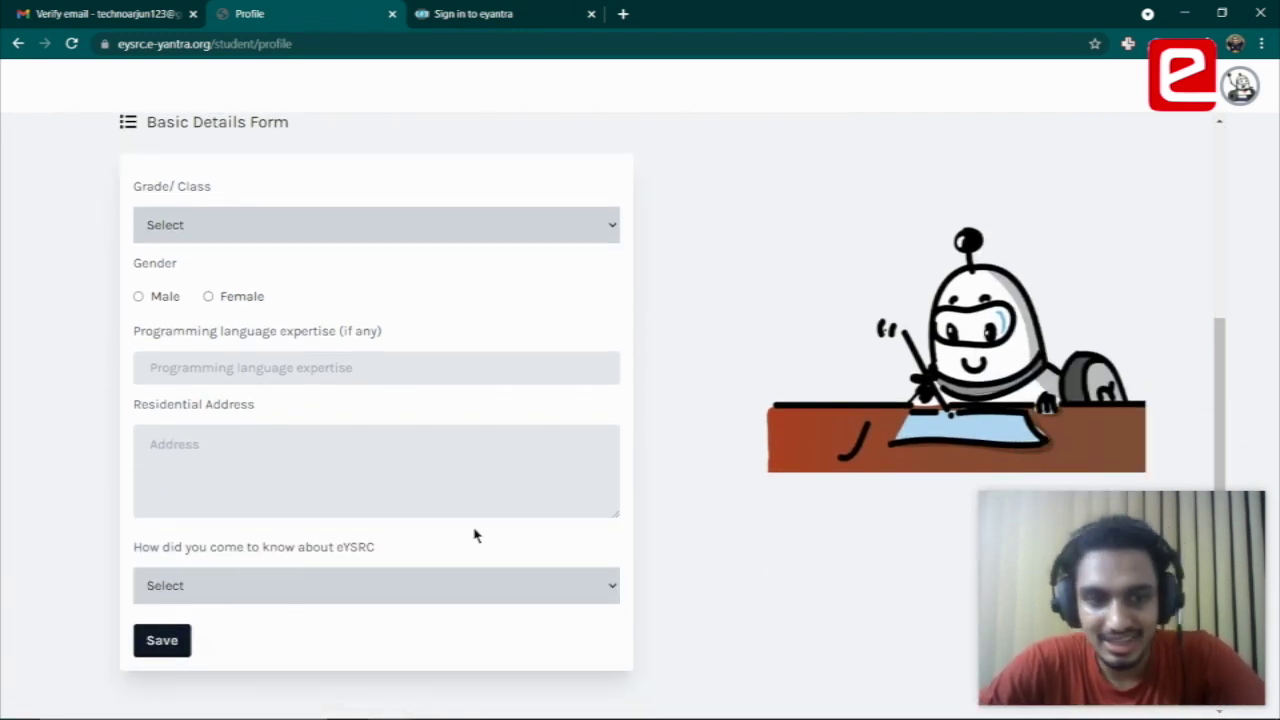
scroll(306, 314, up, 3)
click(17, 44)
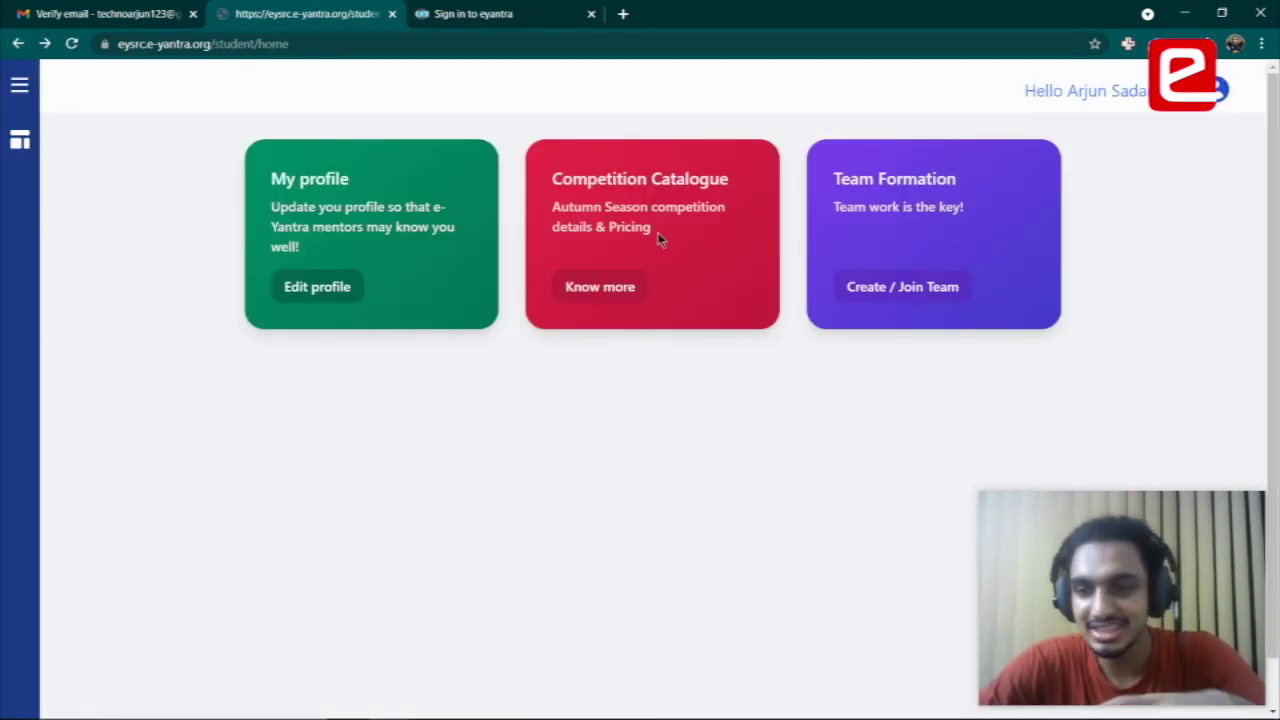
Open the Game Inventor competition page and choose ENROLL NOW! to reach the INR 2500 Payment page
click(602, 287)
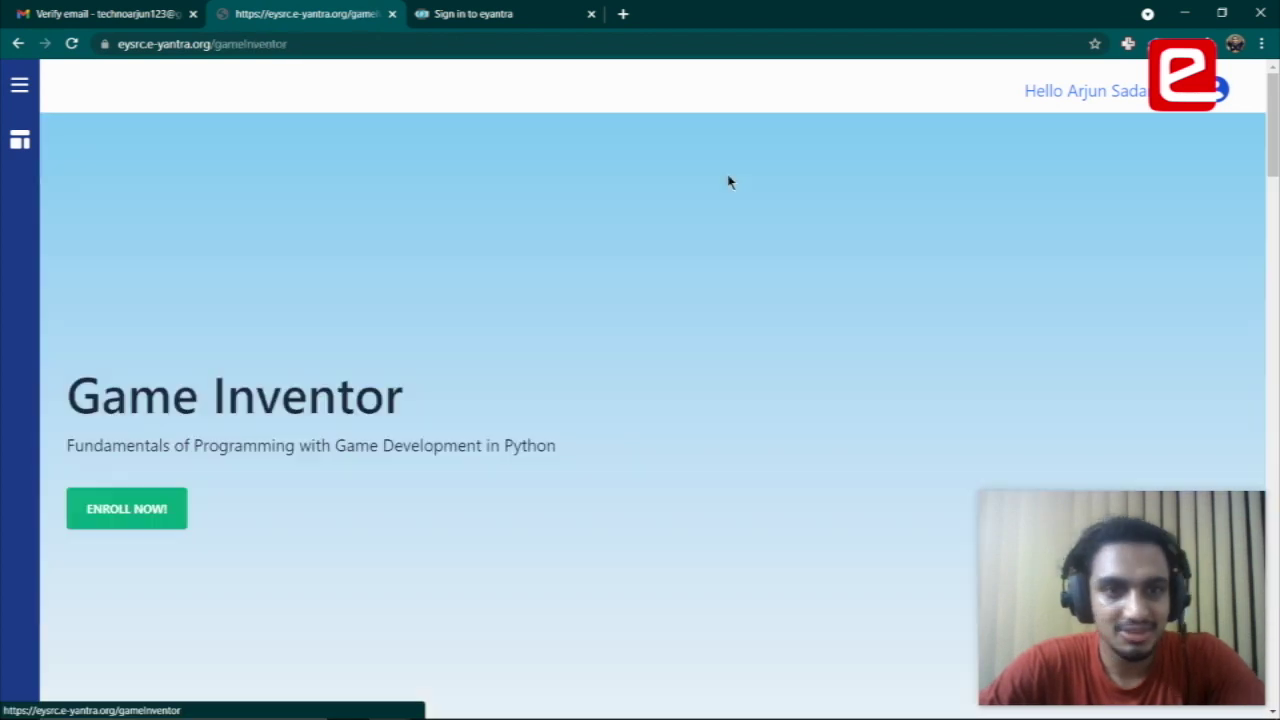
drag(425, 420, 70, 415)
click(375, 447)
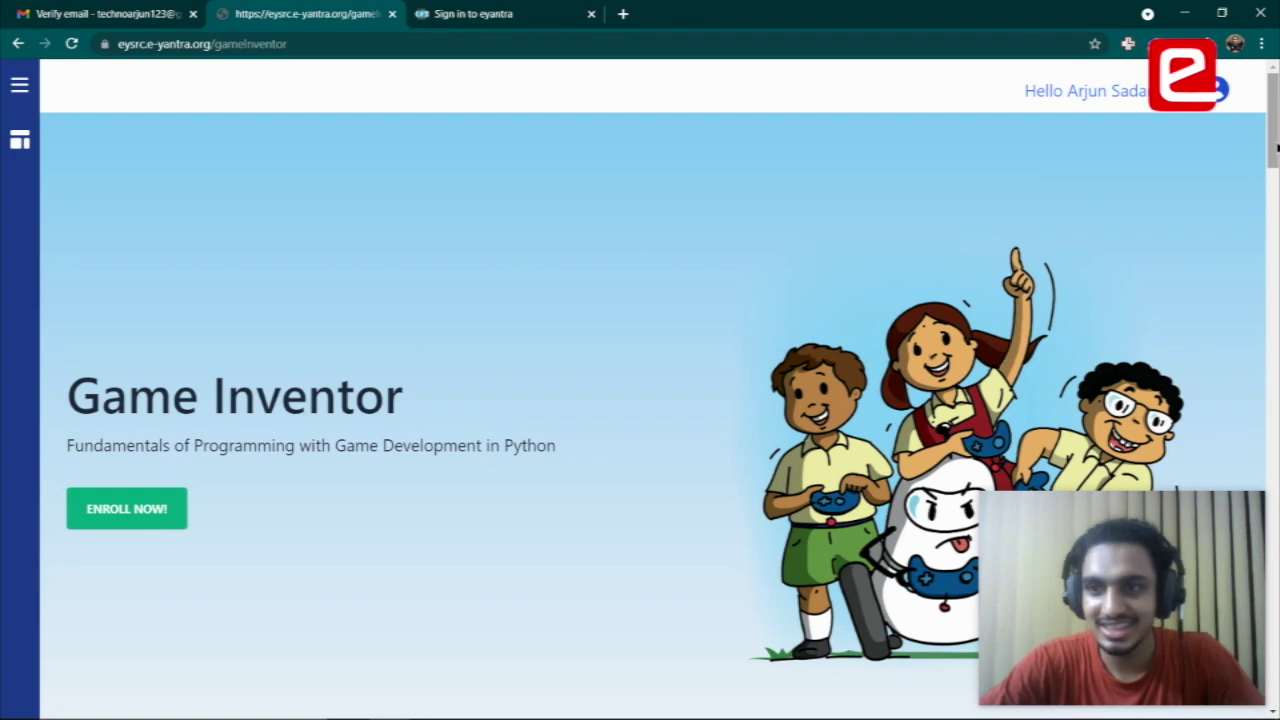
drag(1273, 150, 1273, 273)
scroll(1066, 275, up, 7)
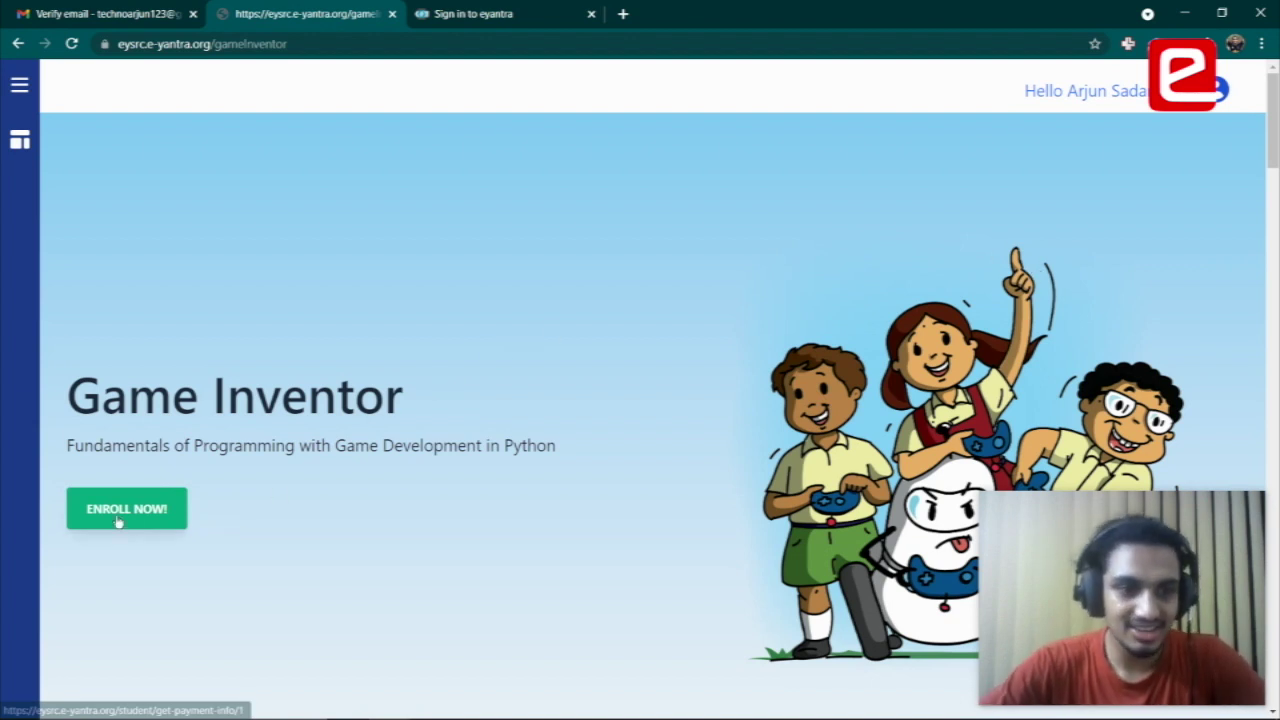
click(148, 517)
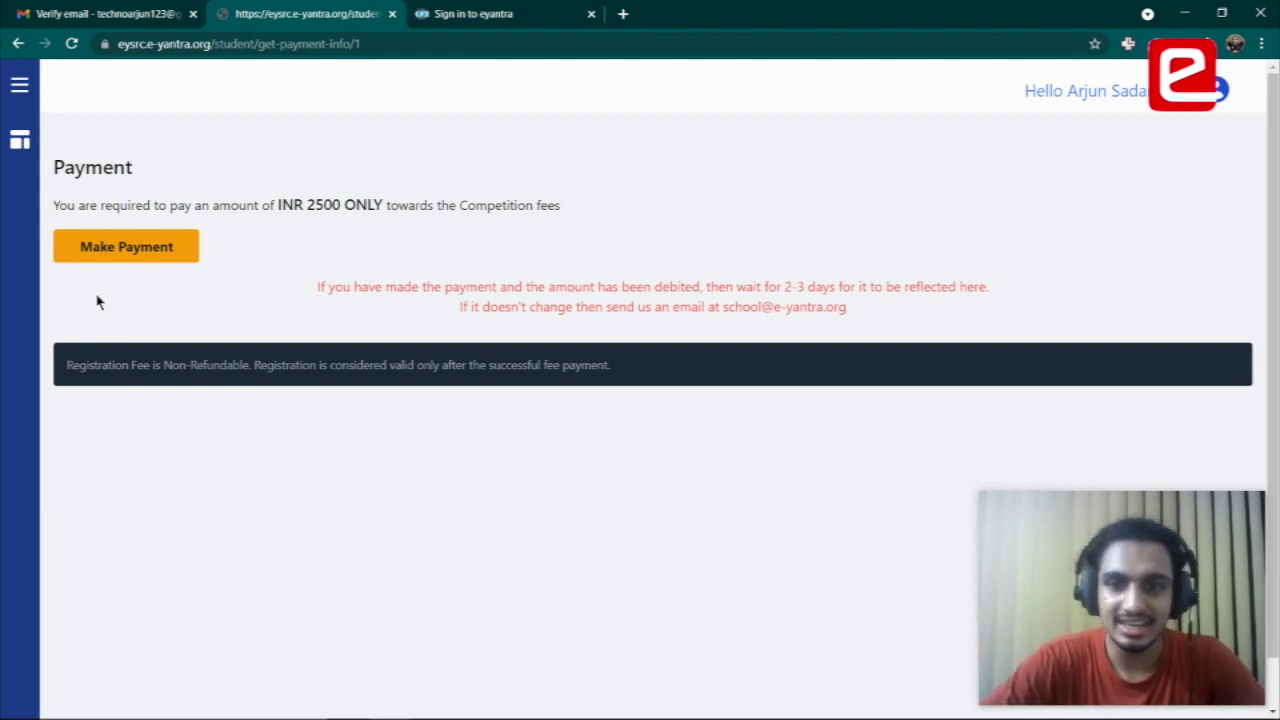
Start paying the fee and review the user name, user ID and 2500.0 amount due
click(118, 255)
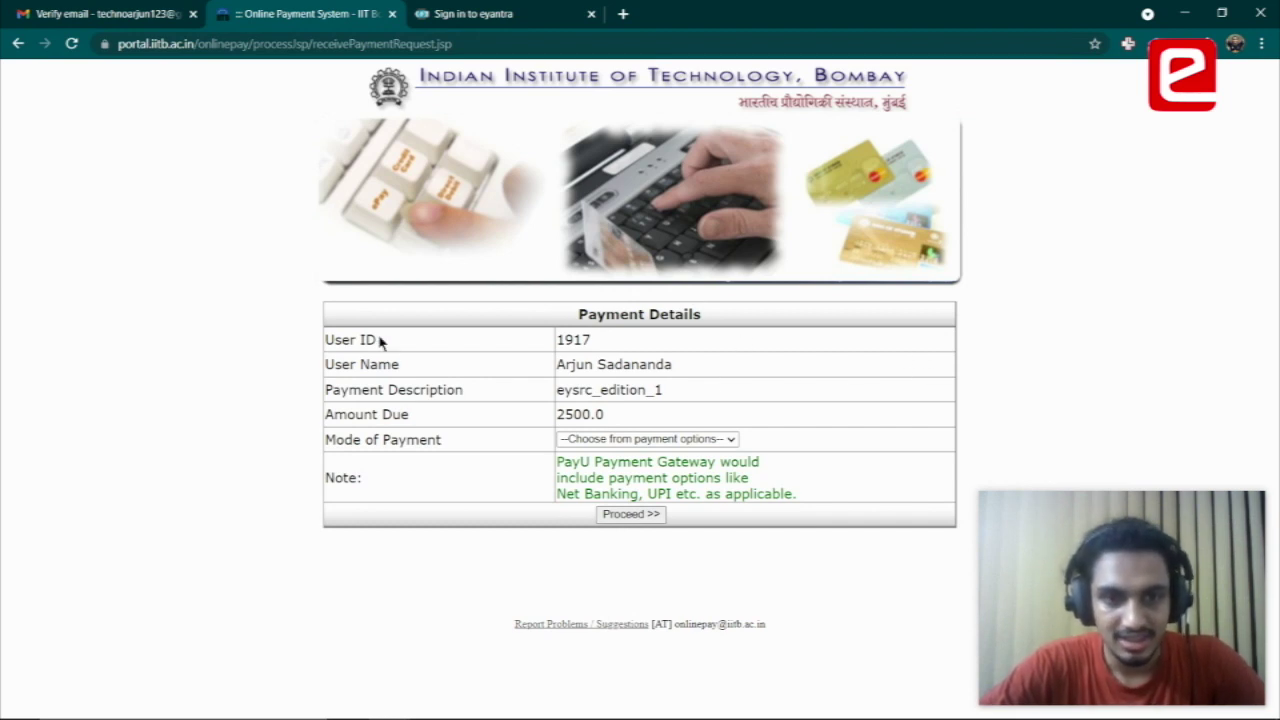
drag(688, 368, 534, 370)
drag(620, 341, 552, 342)
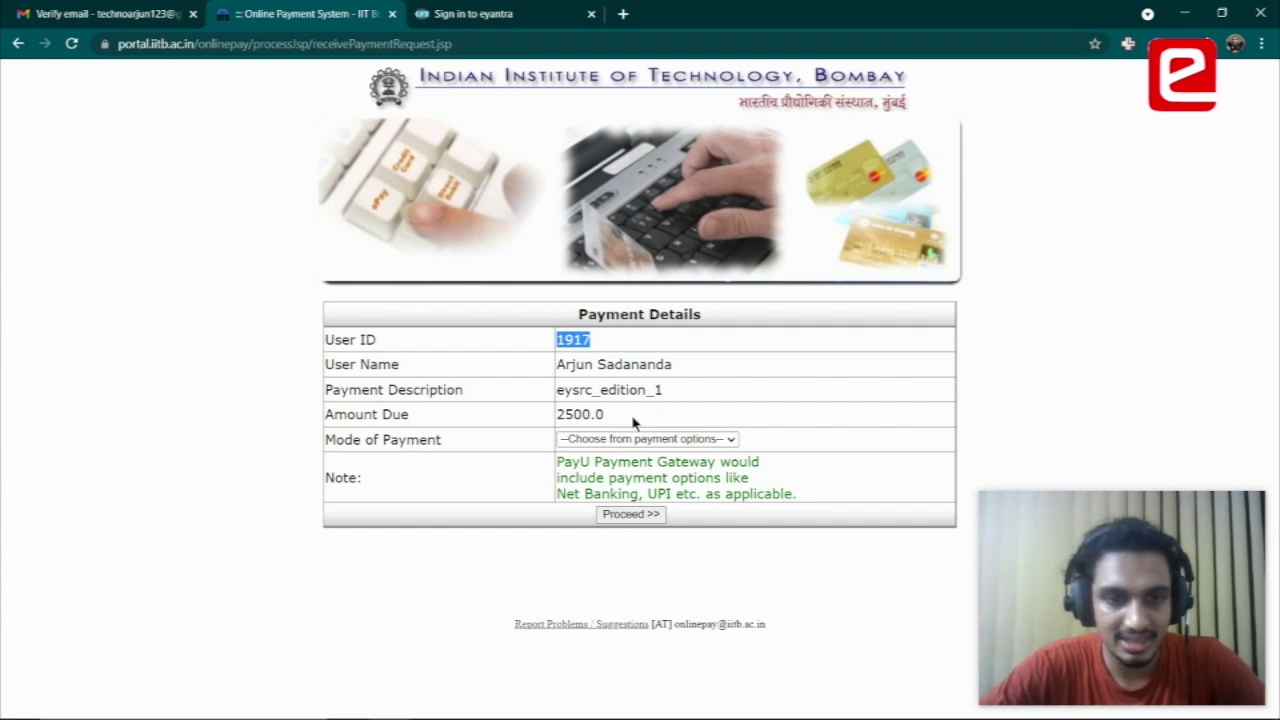
drag(632, 421, 555, 419)
Select PayU Payment Gateway as the payment mode and confirm proceeding
click(646, 445)
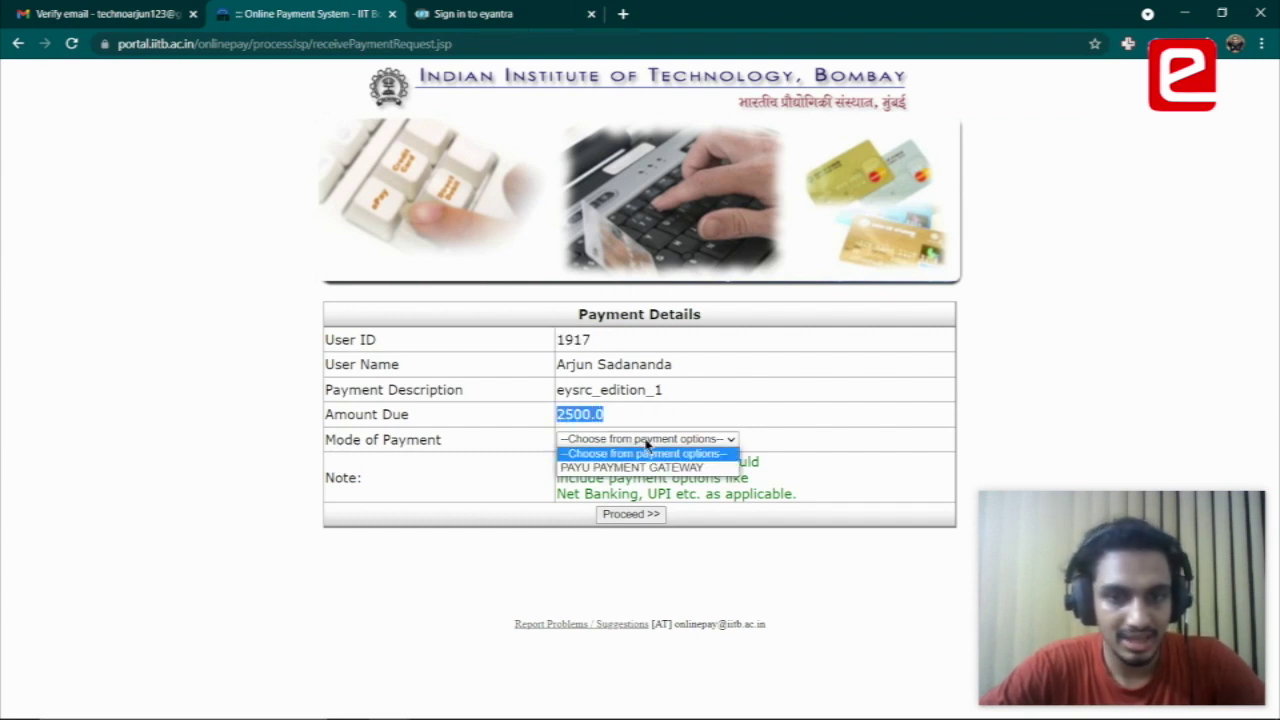
click(619, 469)
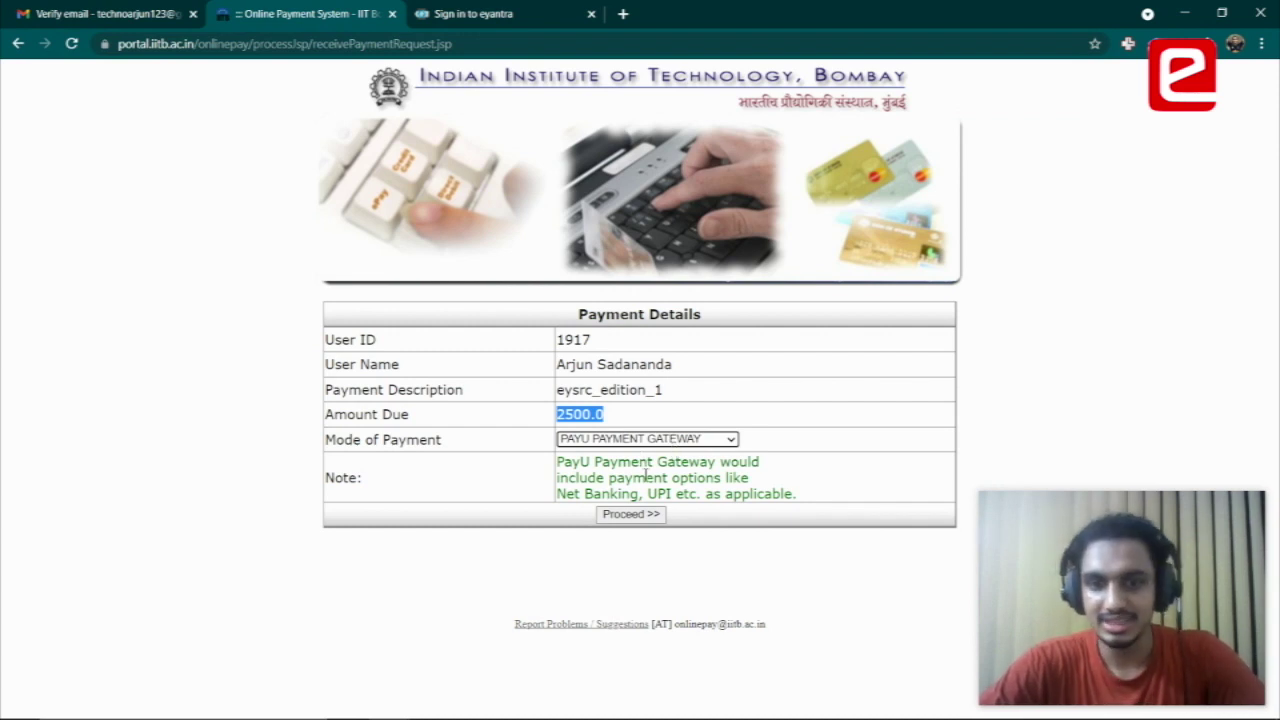
click(631, 514)
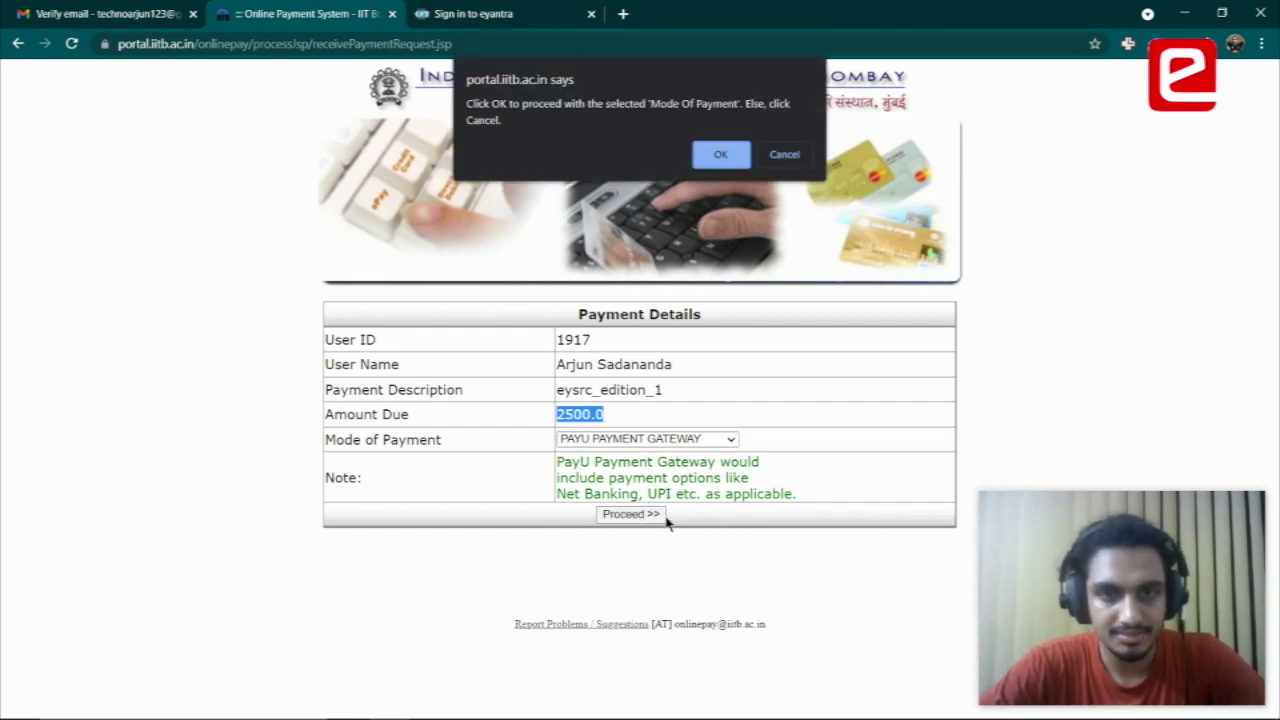
click(720, 155)
Check the 2500.0 amount due and confirm sending the payment on to PayU
scroll(621, 412, down, 1)
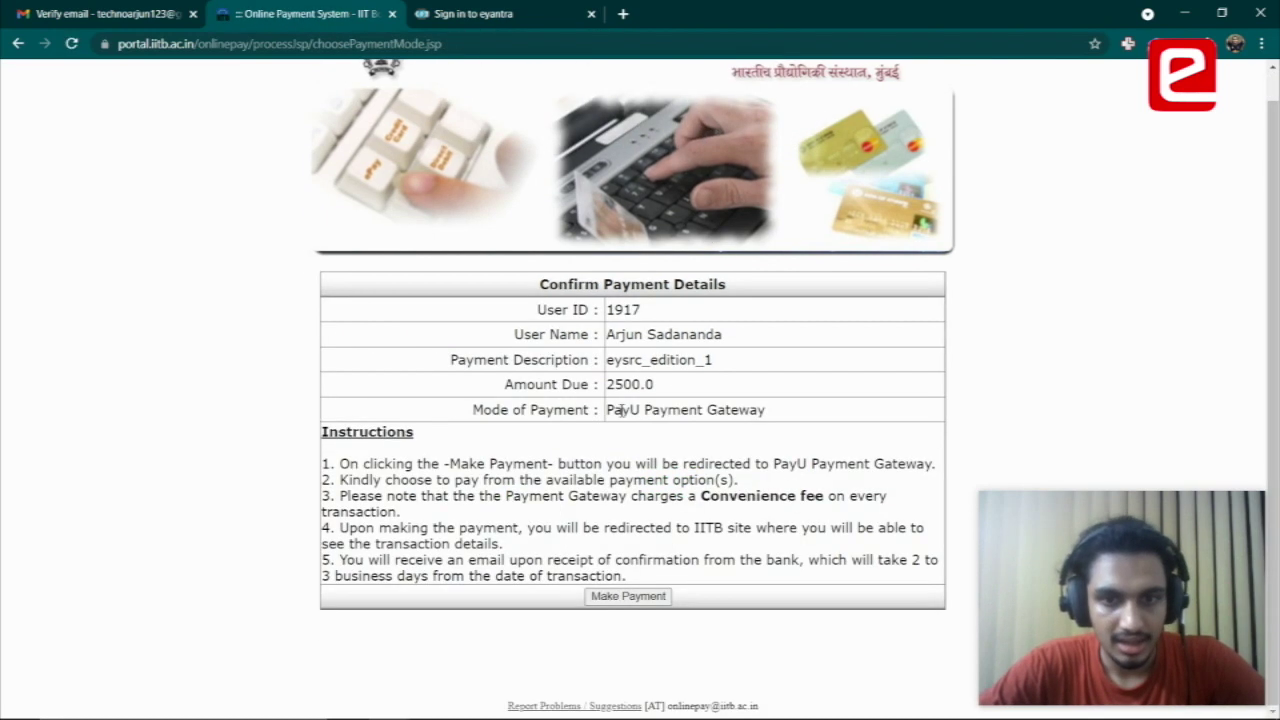
drag(694, 392, 553, 385)
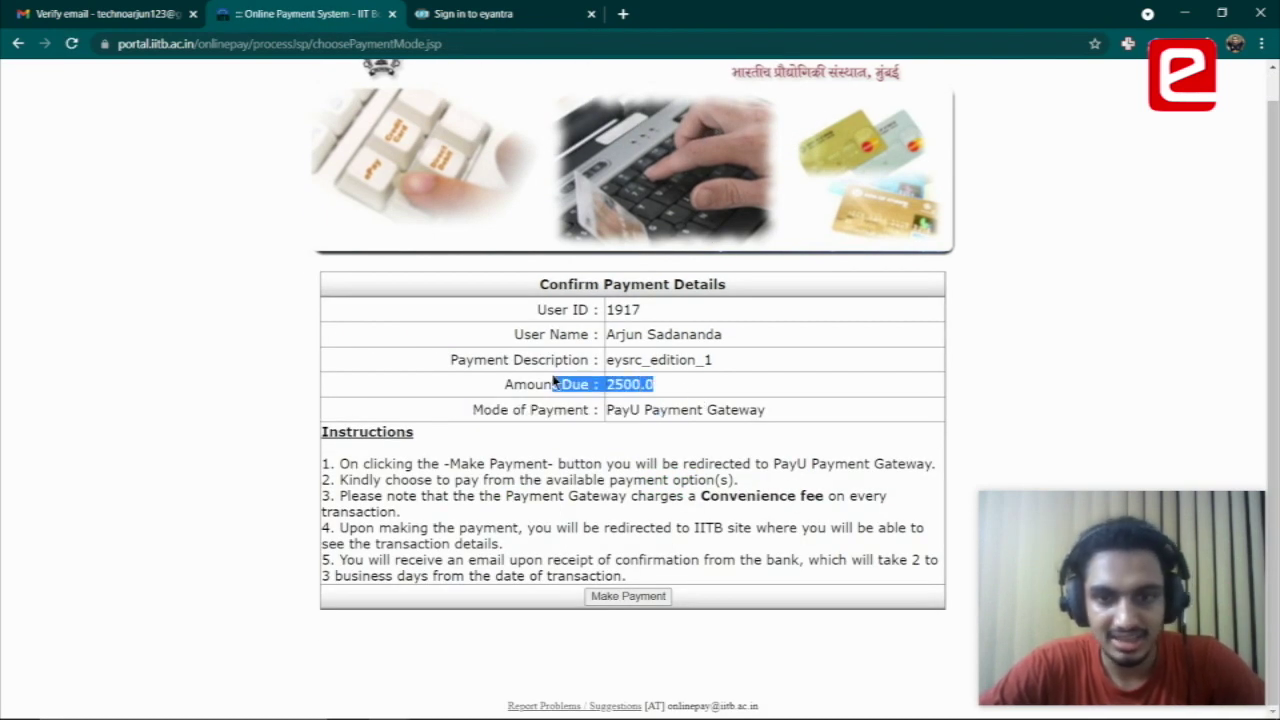
drag(768, 412, 604, 386)
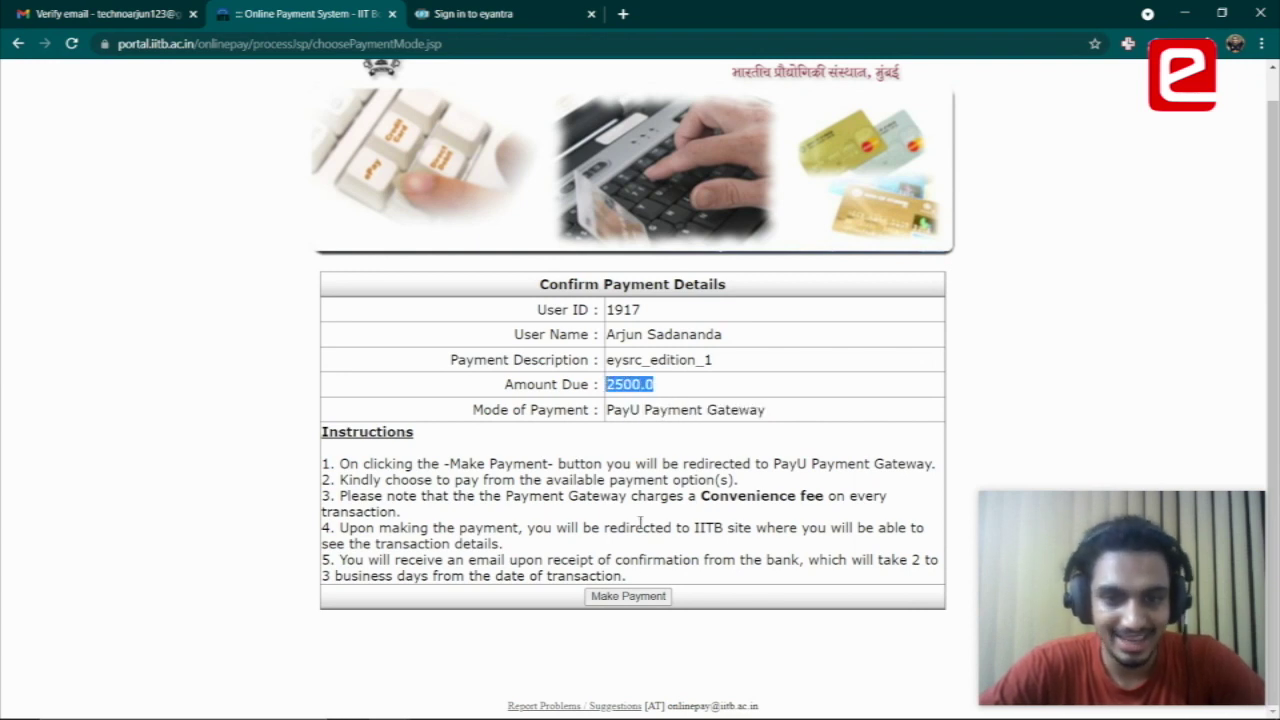
click(622, 598)
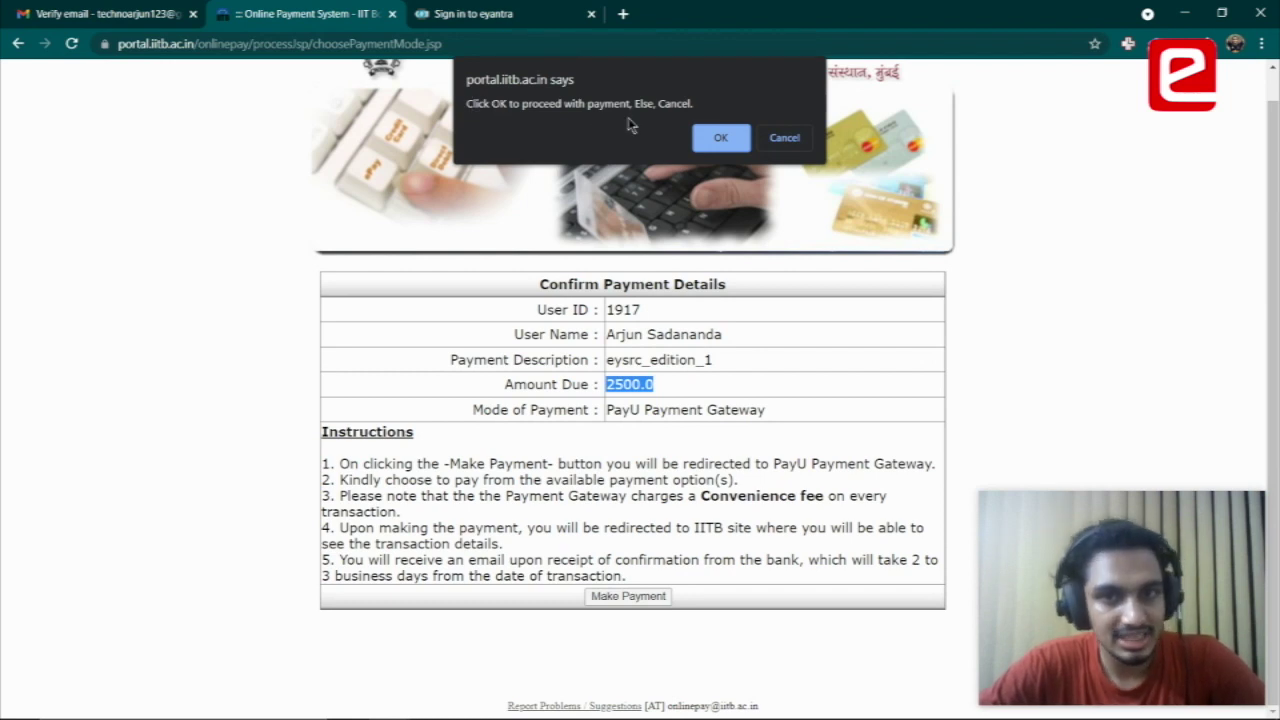
click(720, 137)
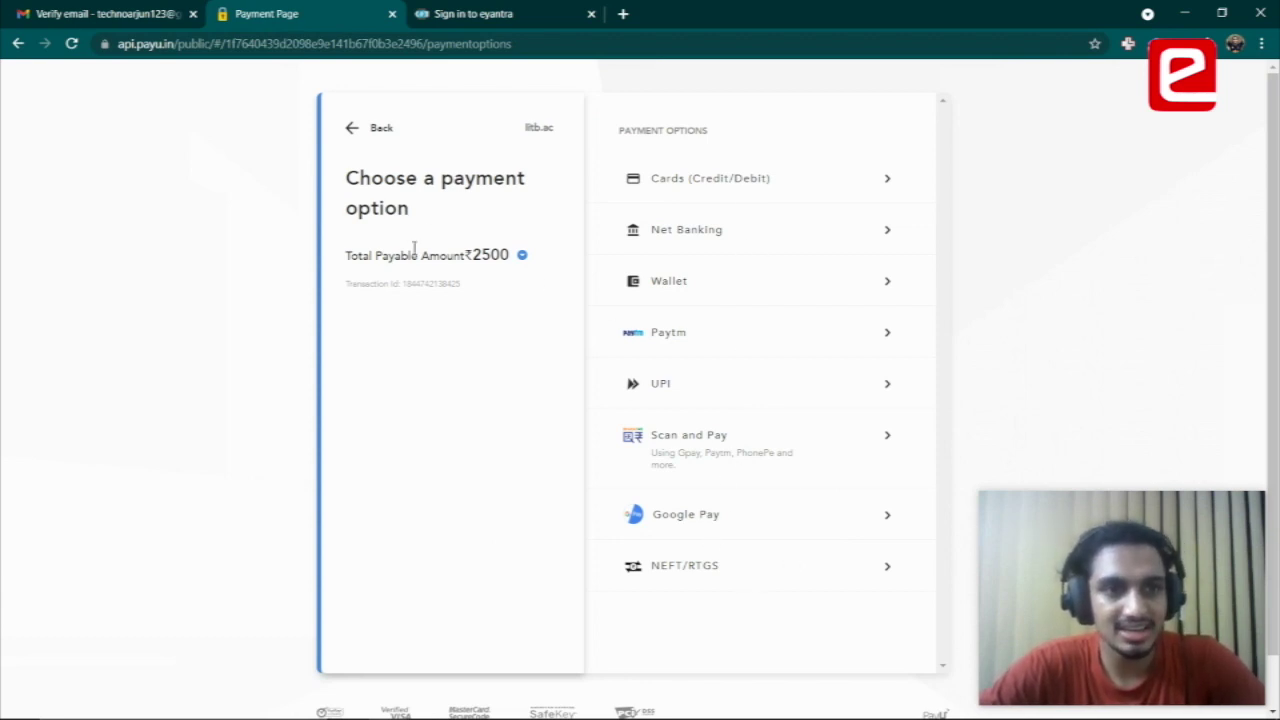
Cancel the PayU transaction and go back through the IITB pages to the eYSRC Payment page
click(353, 130)
click(724, 135)
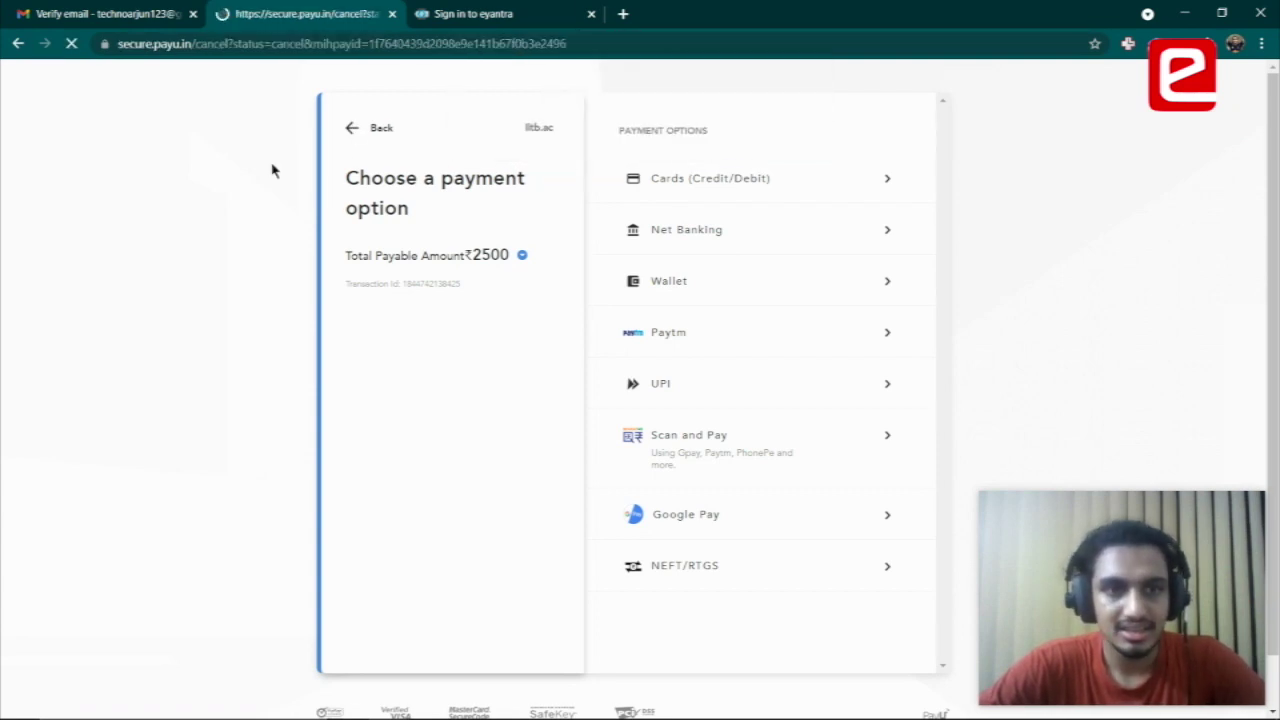
click(19, 44)
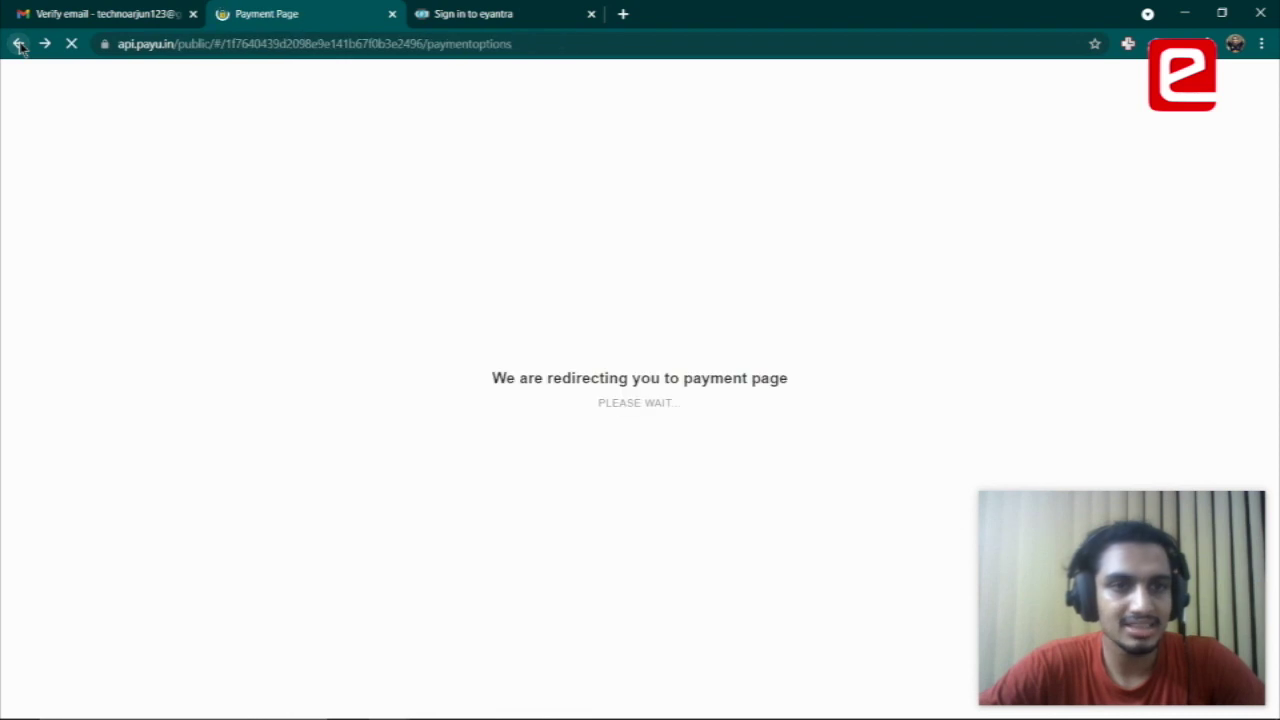
click(19, 44)
click(19, 44)
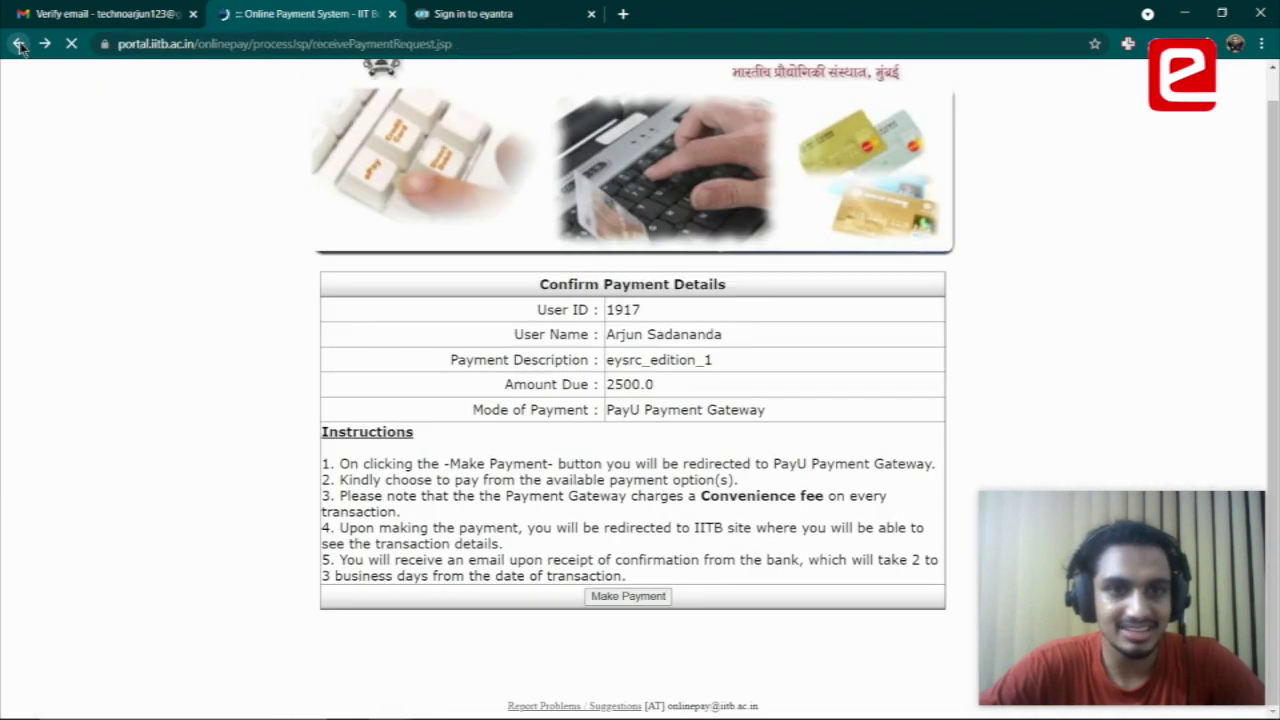
click(19, 44)
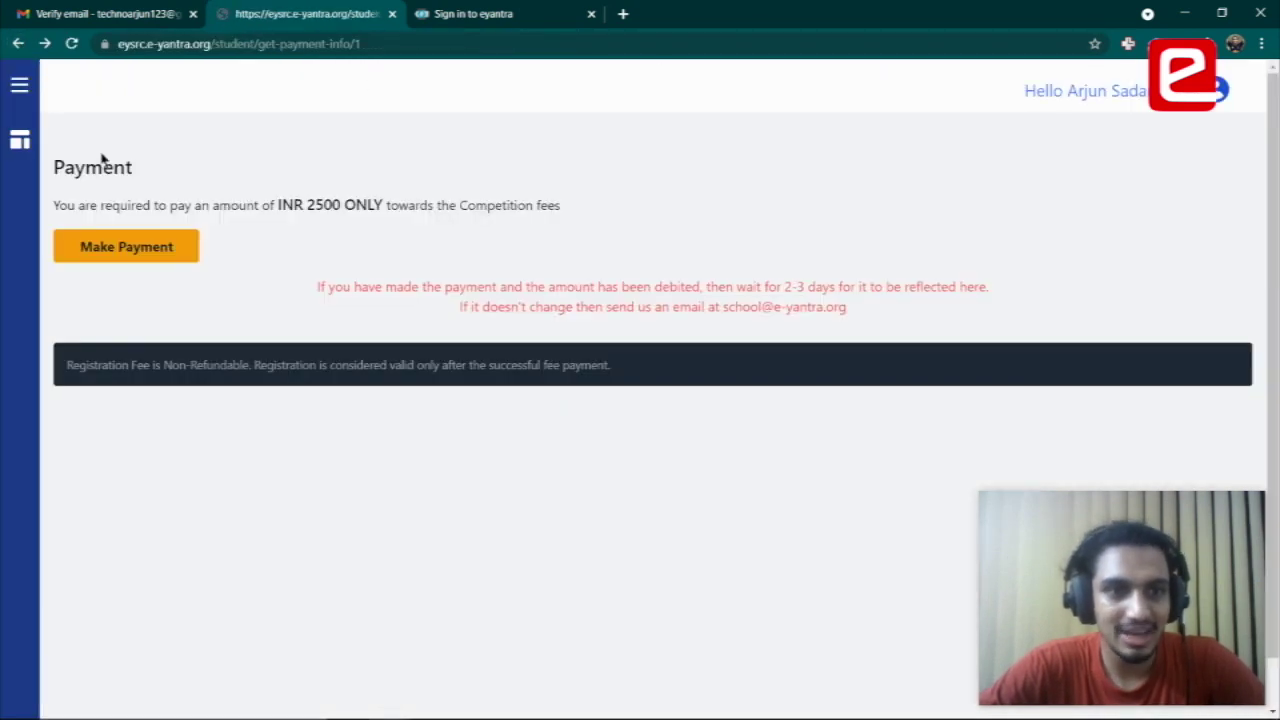
Return to the student home, confirm Game Inventor shows Enrolled, then go back home
click(19, 44)
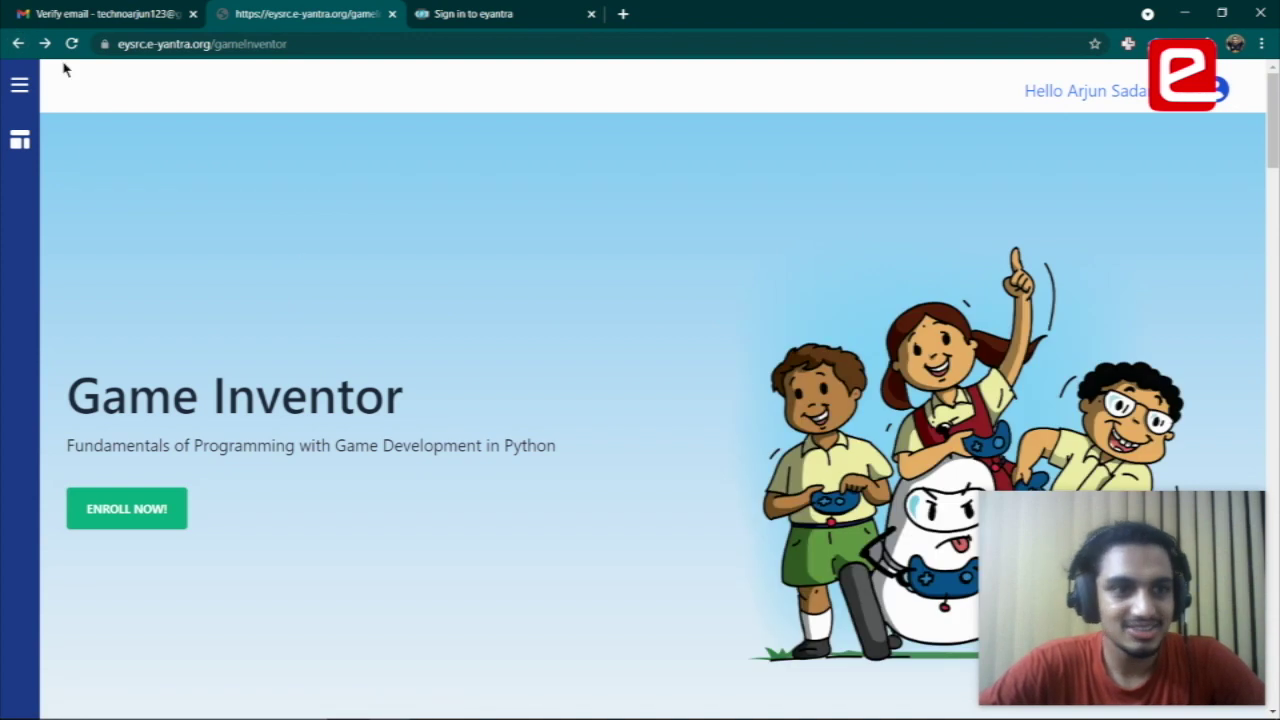
click(19, 44)
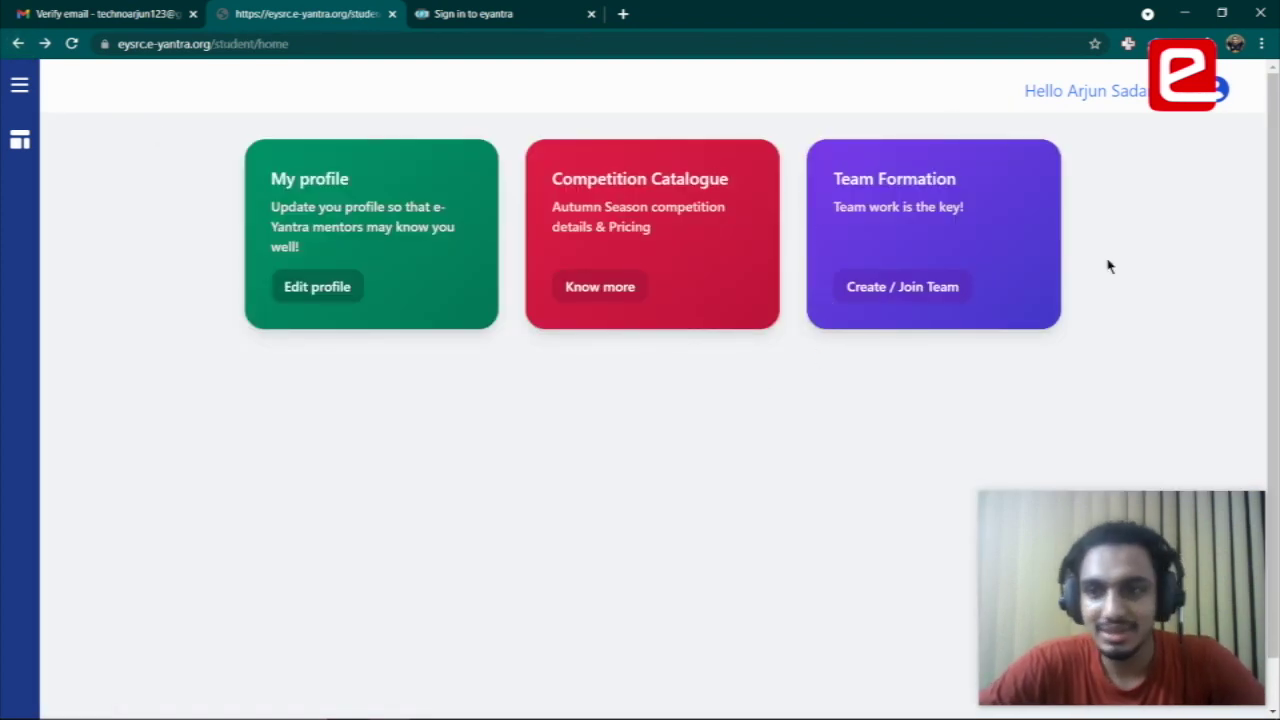
click(614, 292)
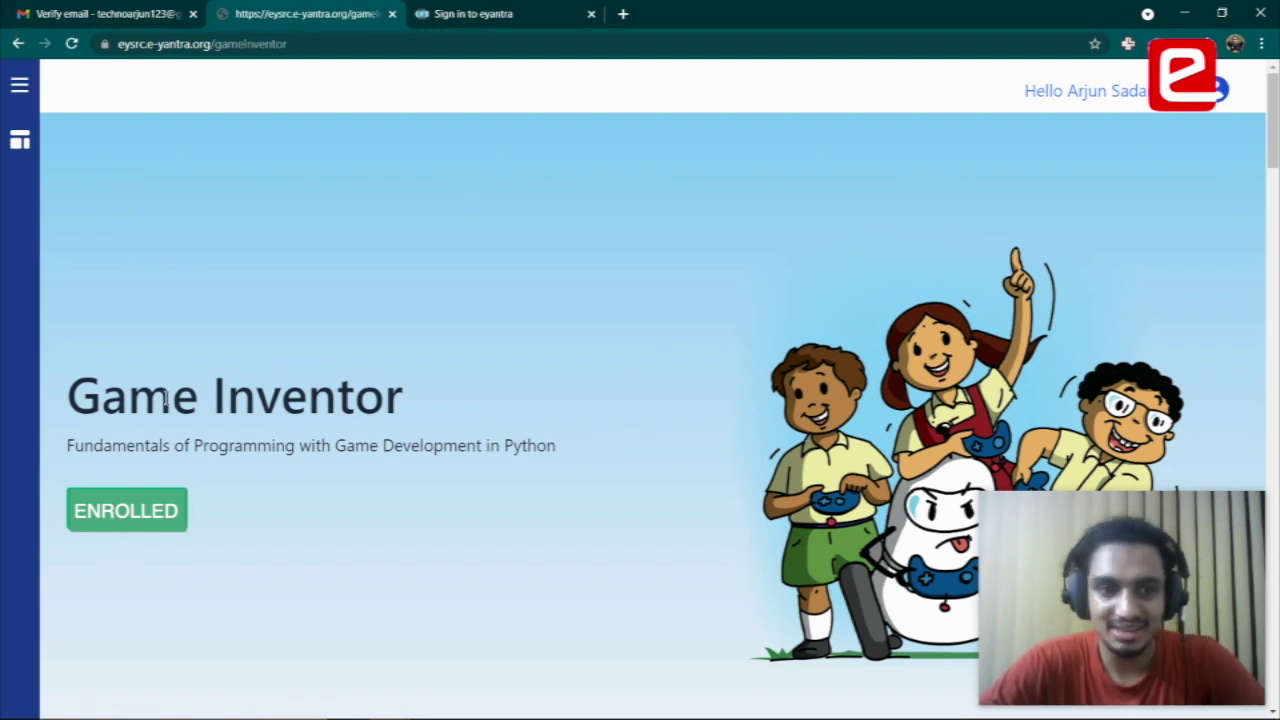
click(18, 43)
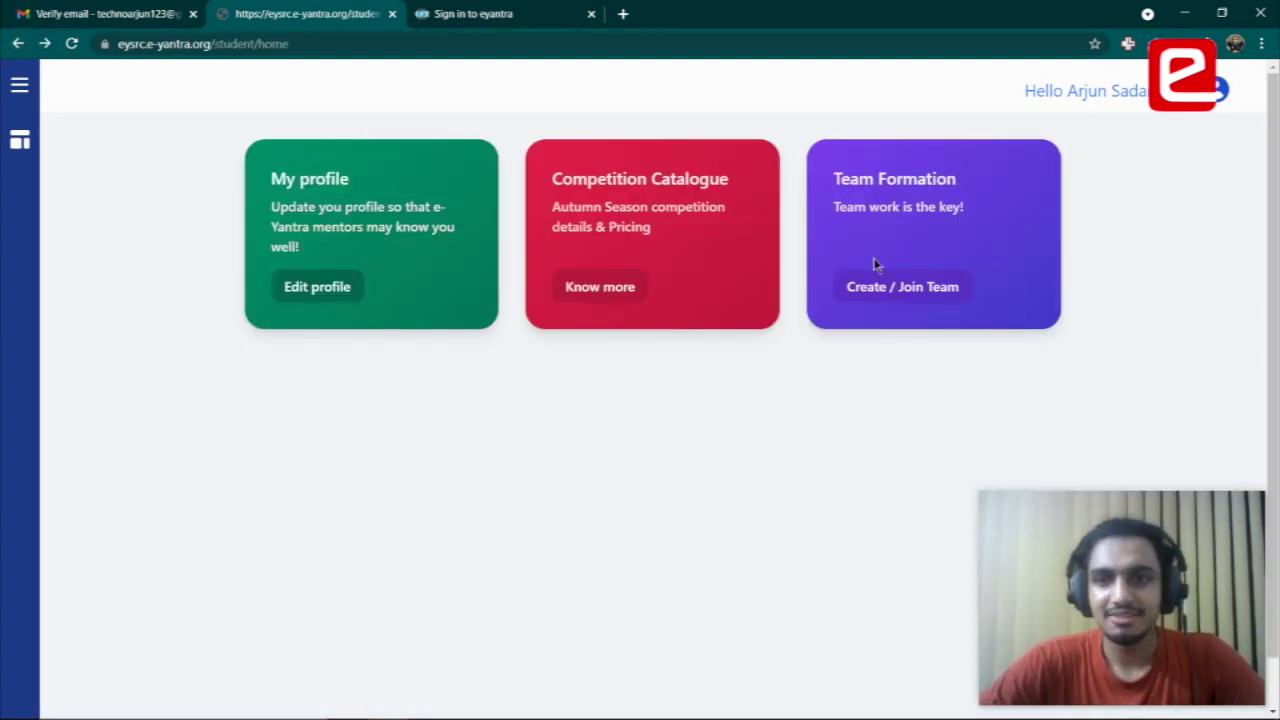